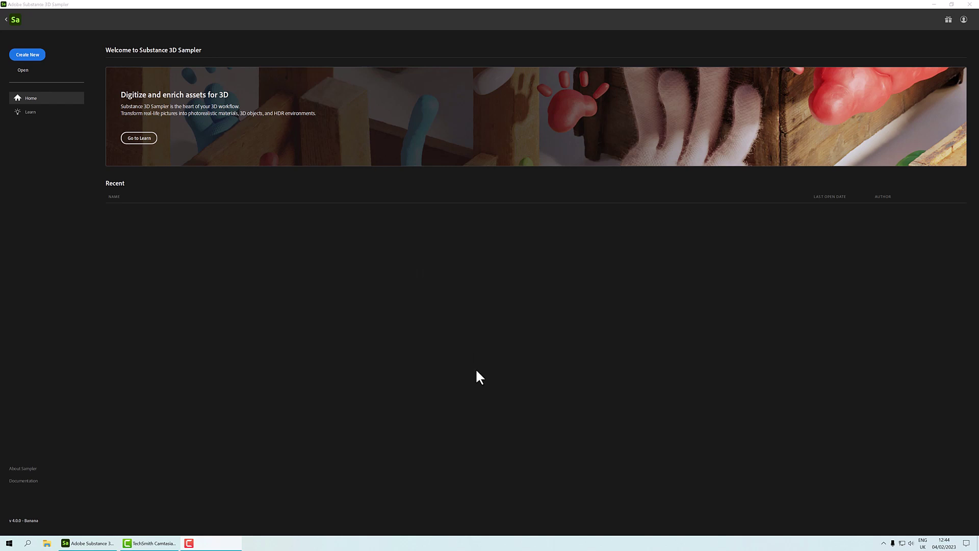
Start a new empty project, use the brighter softer-shadow rendering, and preview on the T-Shirt Male mesh.
left_click(28, 55)
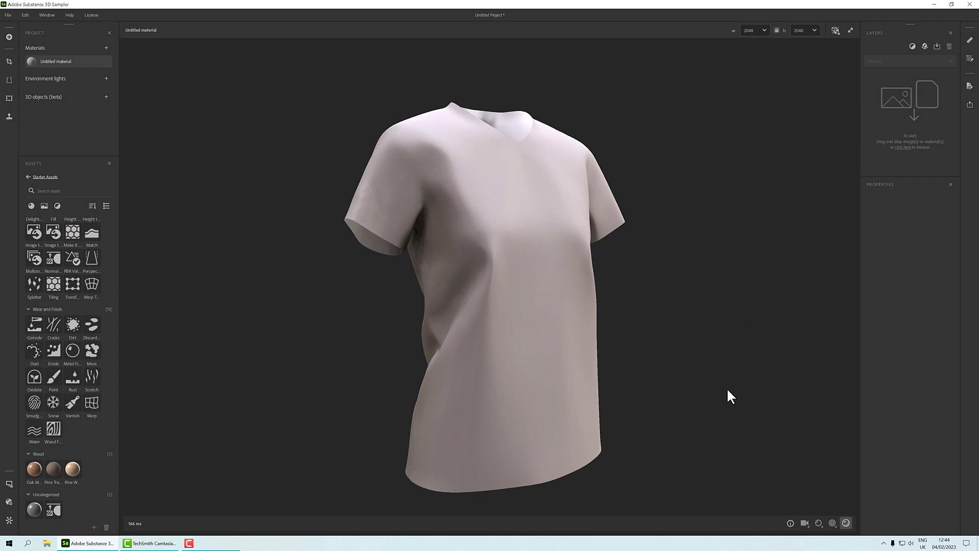
left_click(844, 519)
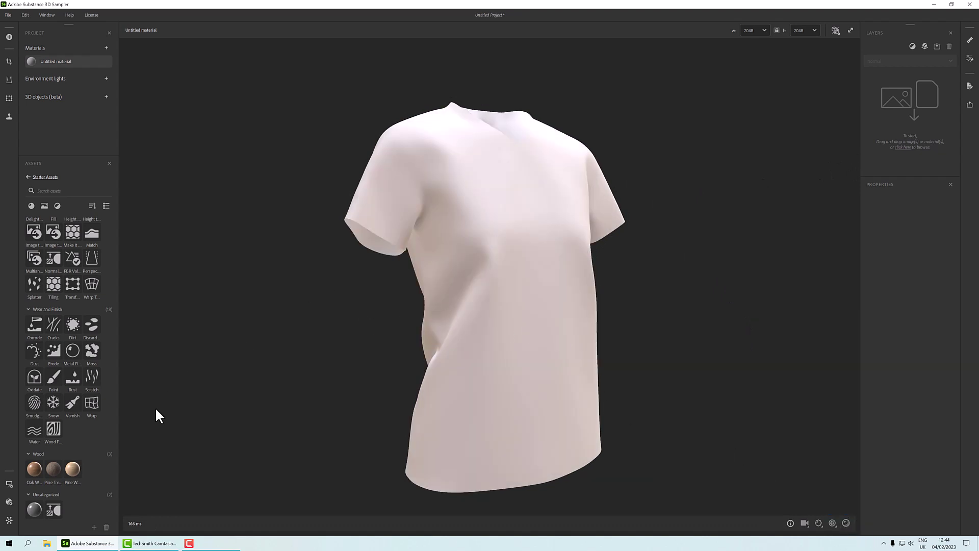
left_click(9, 483)
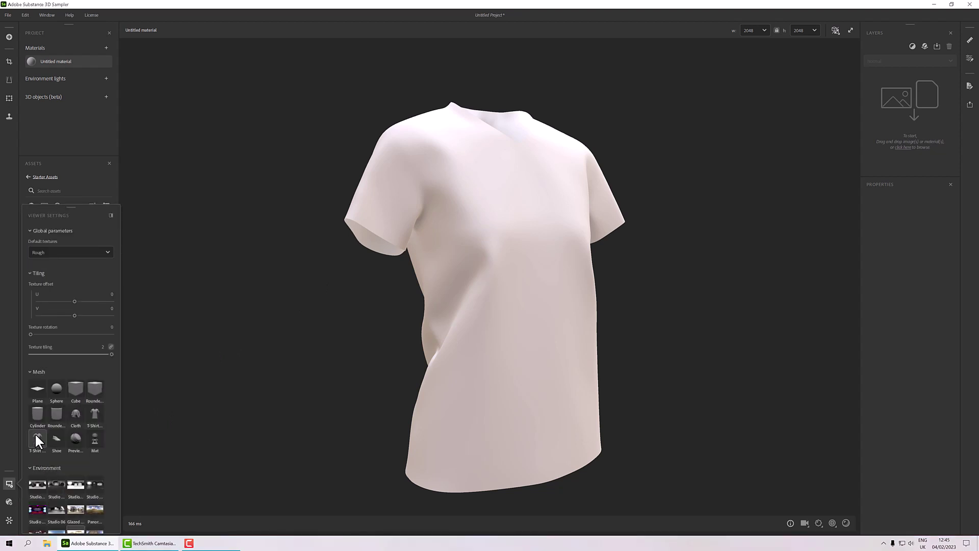
mouse_move(35, 434)
left_click(93, 414)
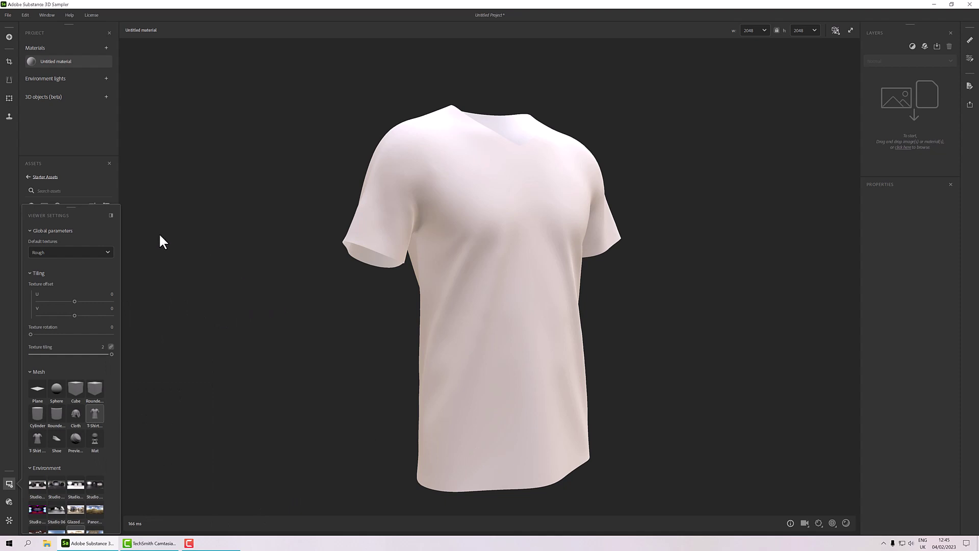
left_click(10, 483)
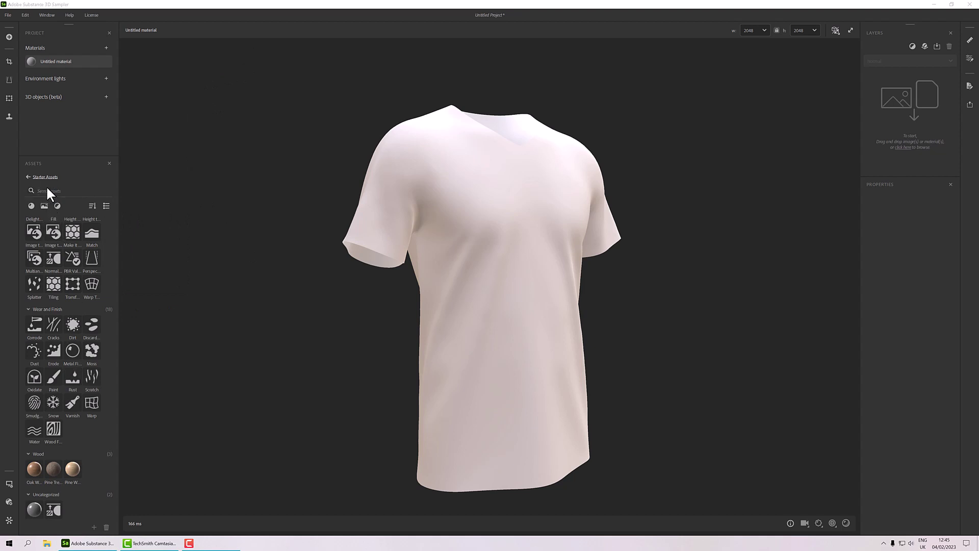
left_click(91, 205)
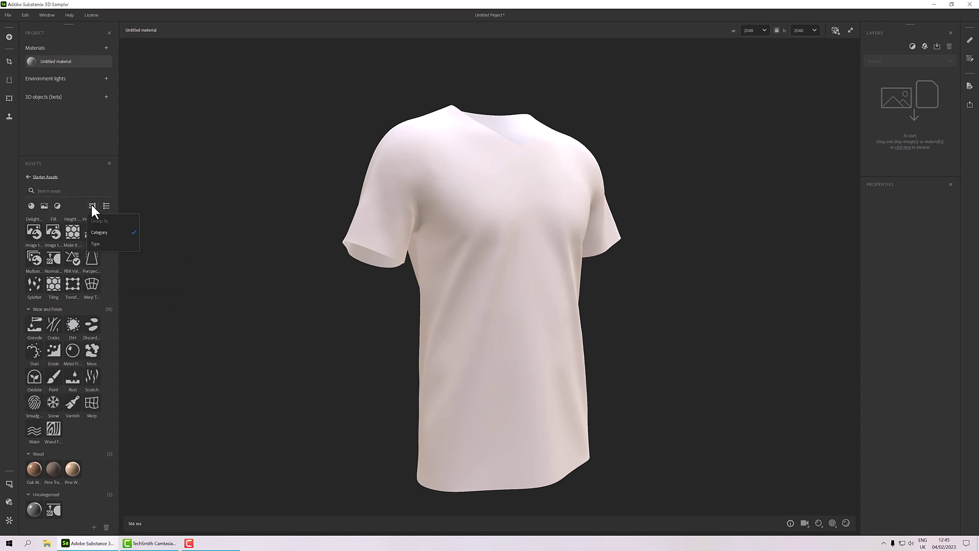
left_click(111, 247)
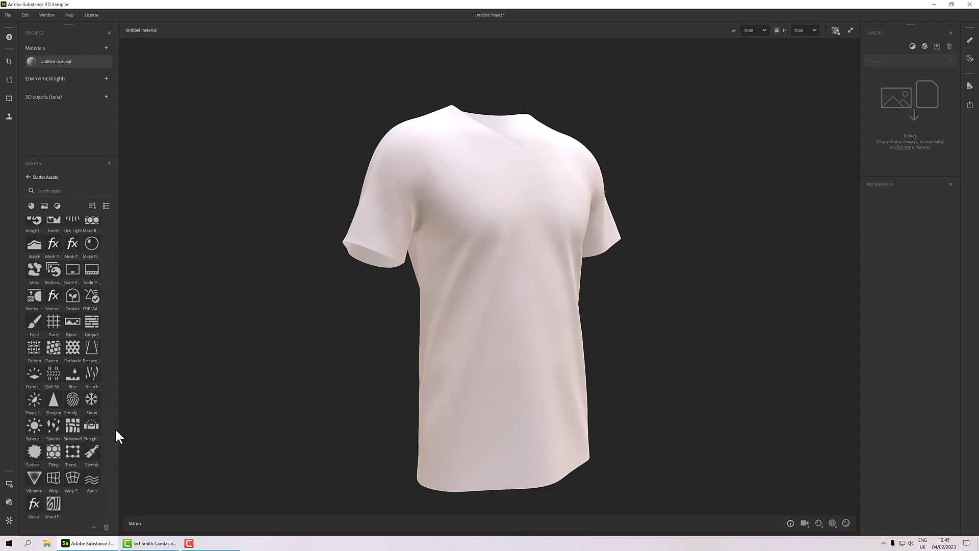
scroll(115, 432, "up", 15)
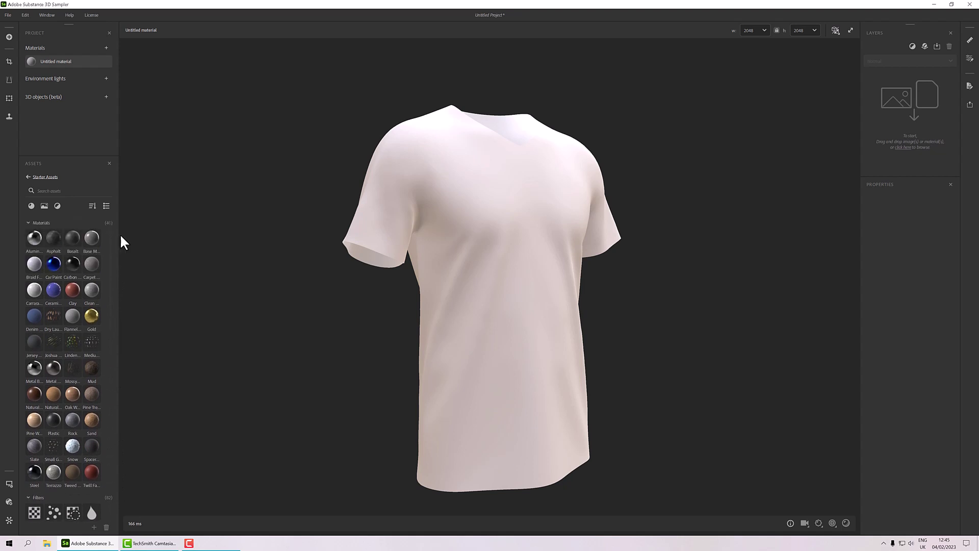
scroll(118, 286, "down", 5)
scroll(113, 329, "down", 8)
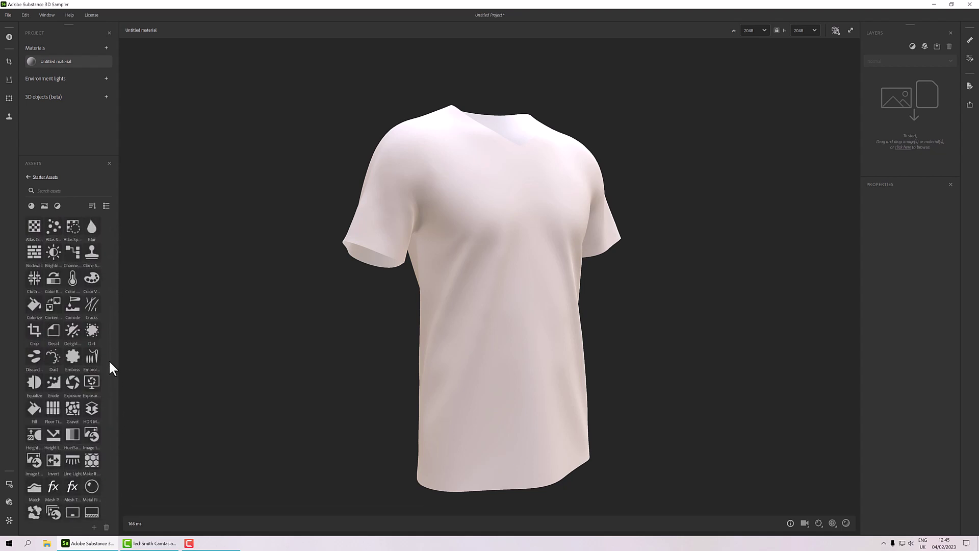
scroll(127, 270, "up", 15)
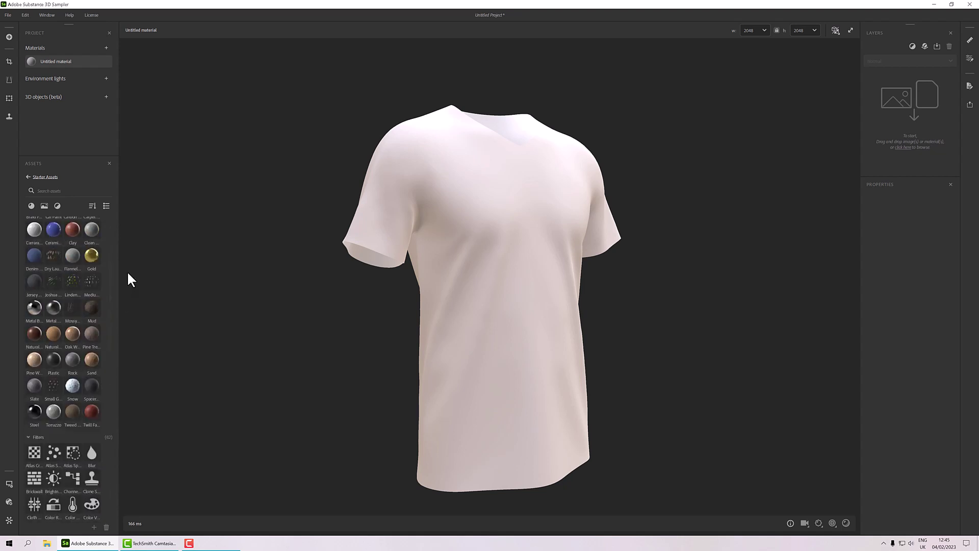
left_click(92, 206)
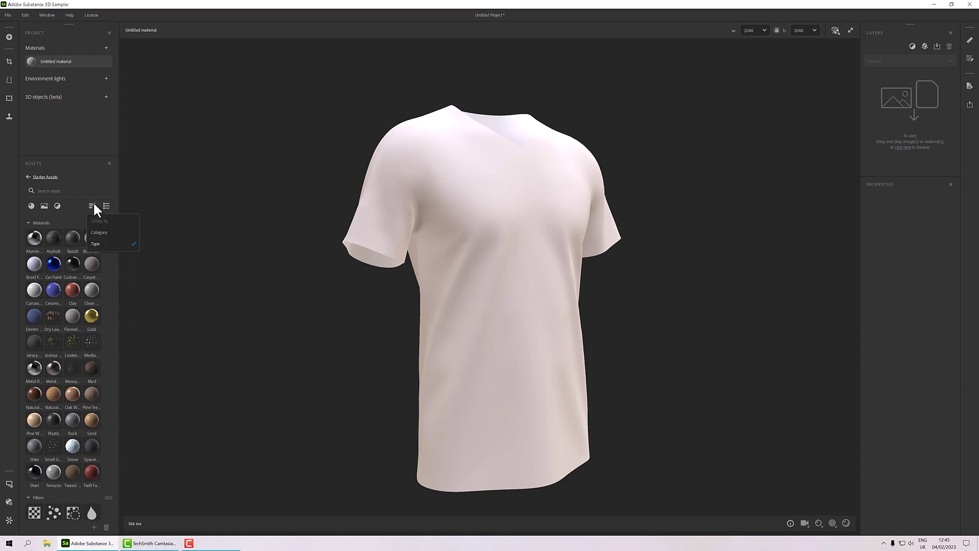
left_click(102, 232)
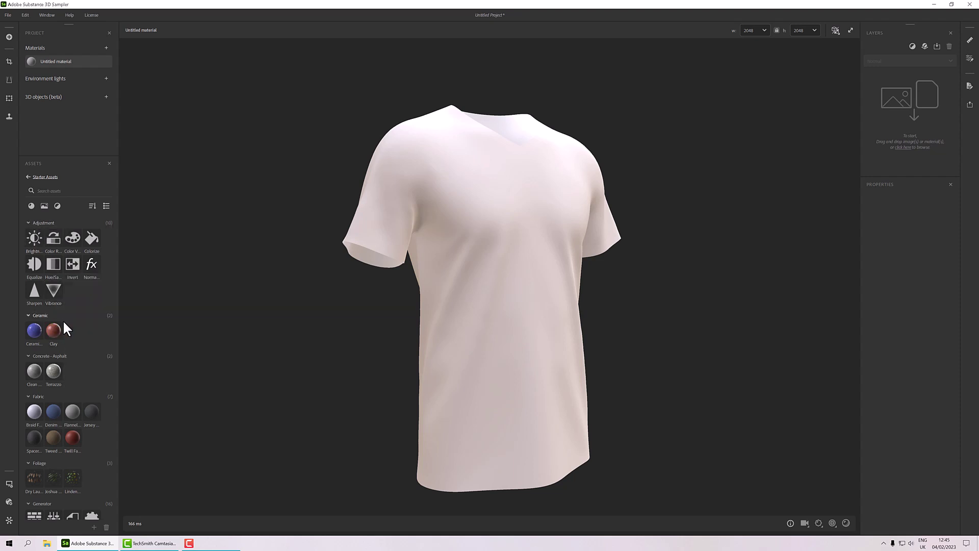
scroll(75, 376, "down", 3)
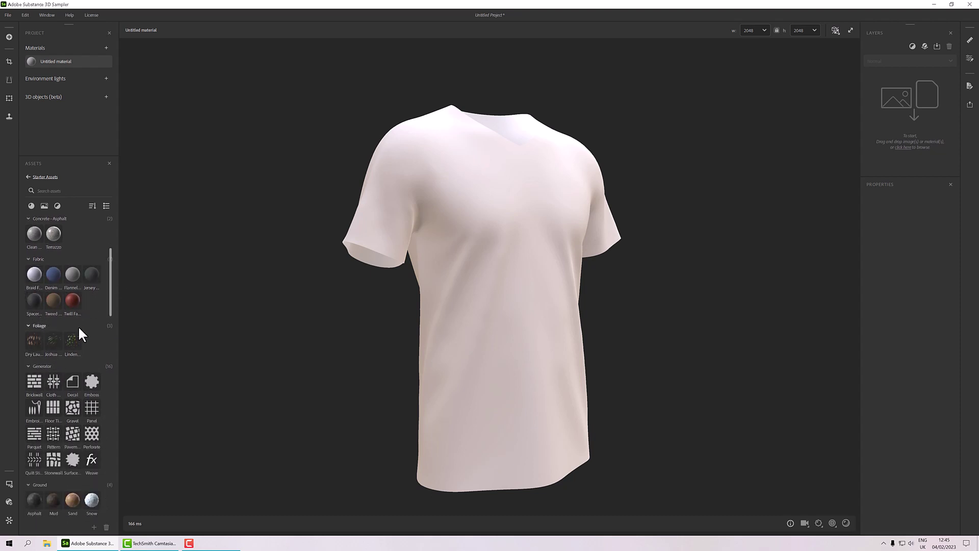
scroll(76, 334, "down", 1)
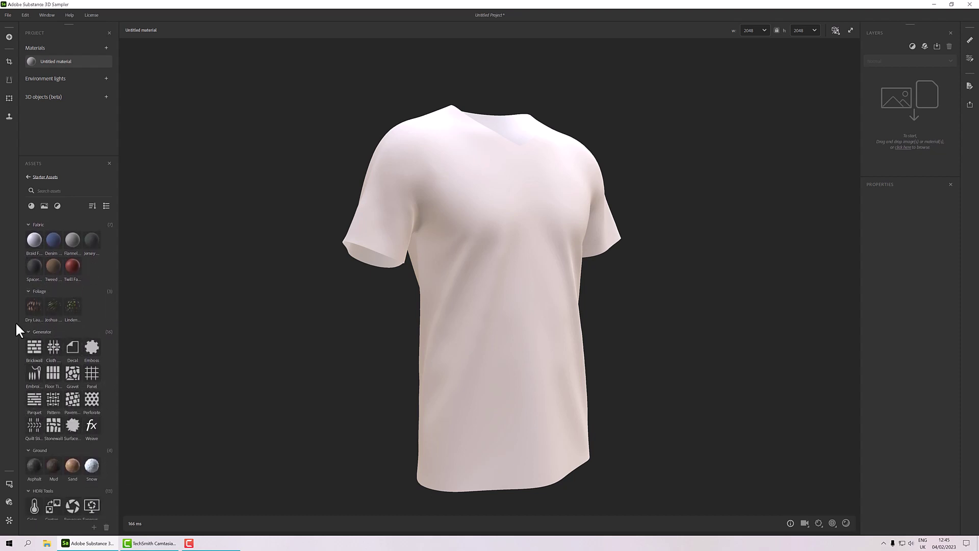
scroll(41, 356, "down", 3)
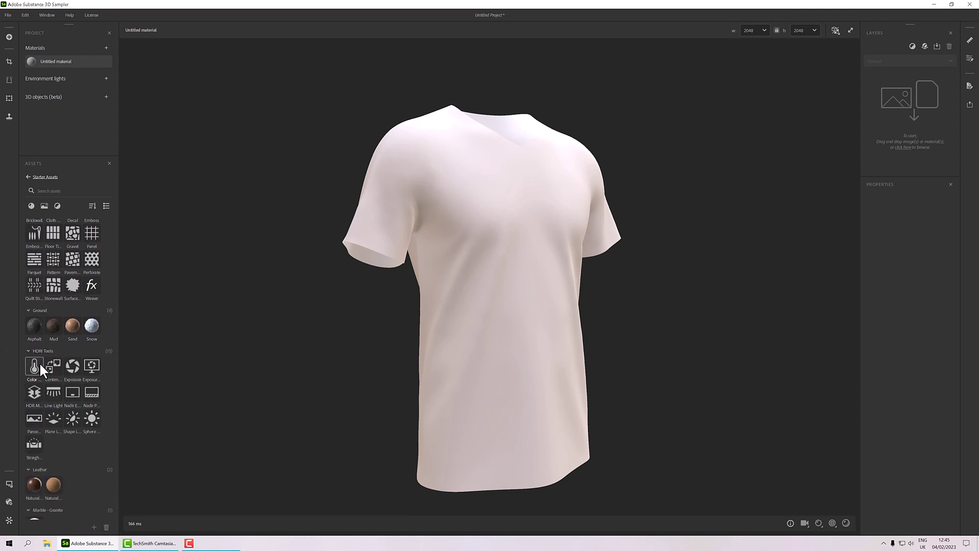
scroll(66, 396, "down", 10)
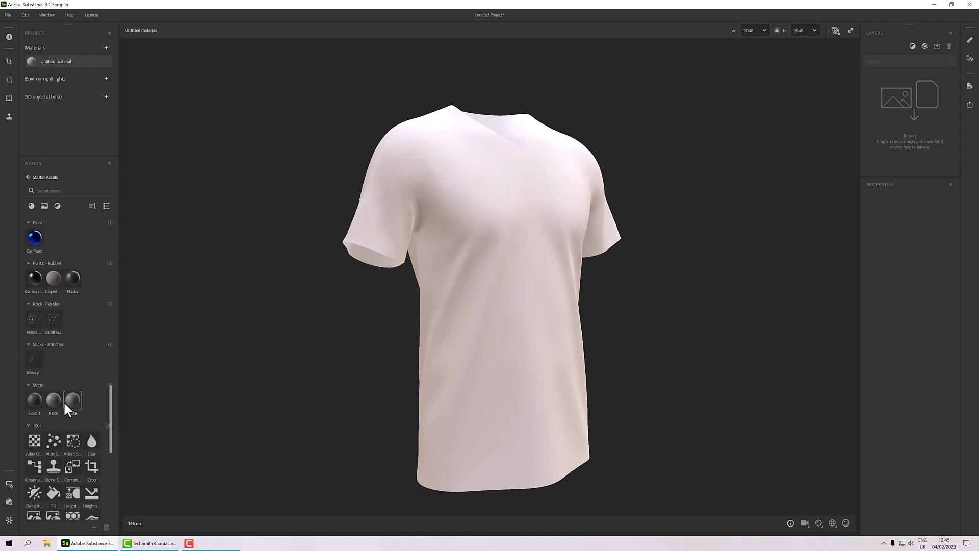
scroll(64, 403, "down", 7)
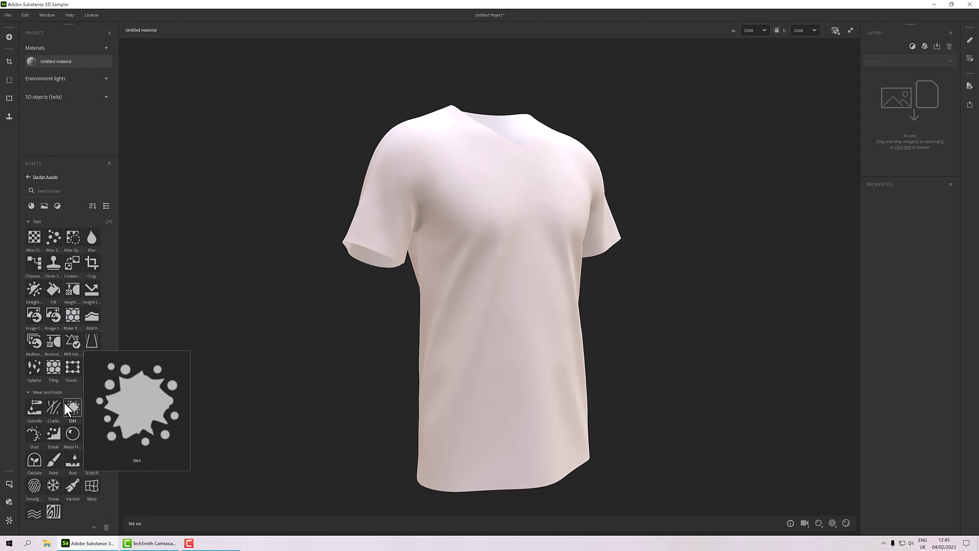
scroll(58, 398, "up", 12)
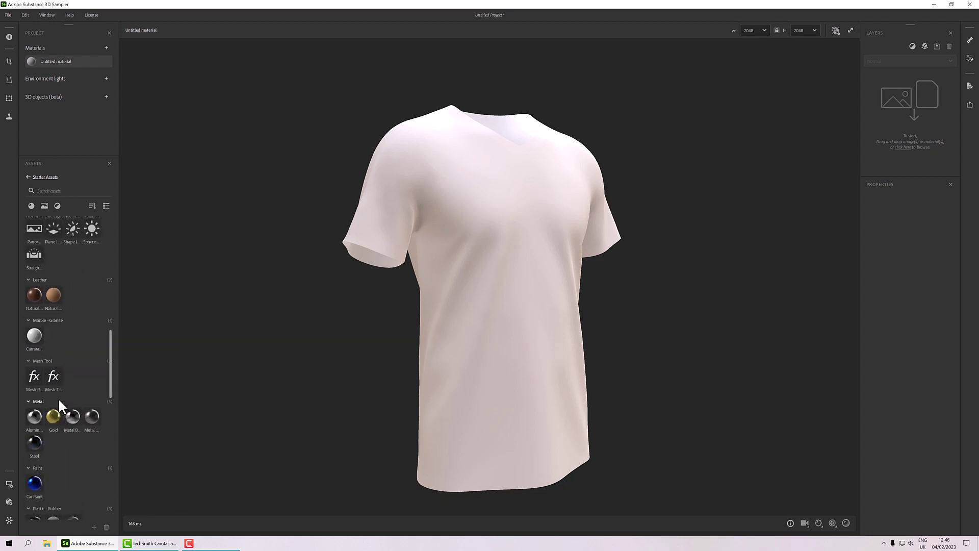
scroll(60, 400, "up", 15)
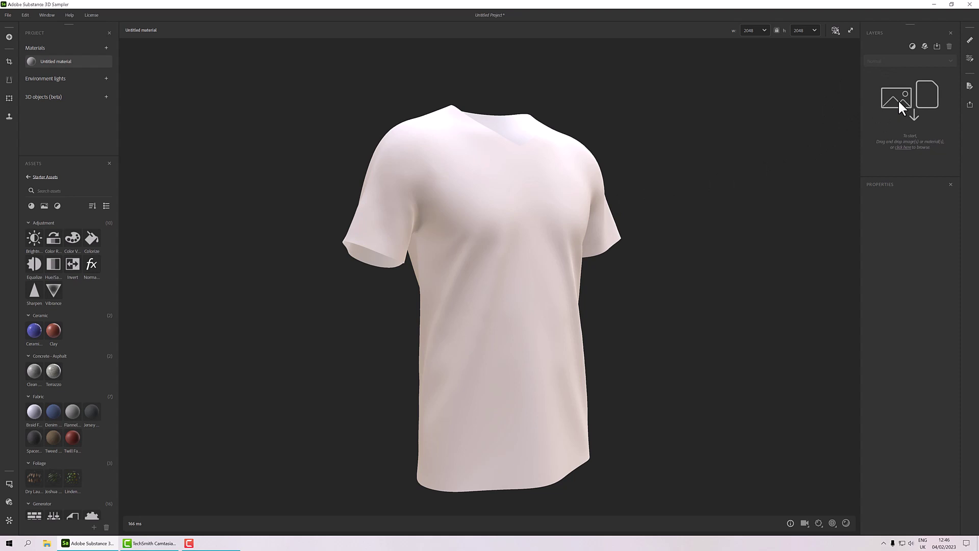
Add a Base Material layer and apply its Fabric preset (roughness 0.75, specular level 0.4).
left_click(925, 46)
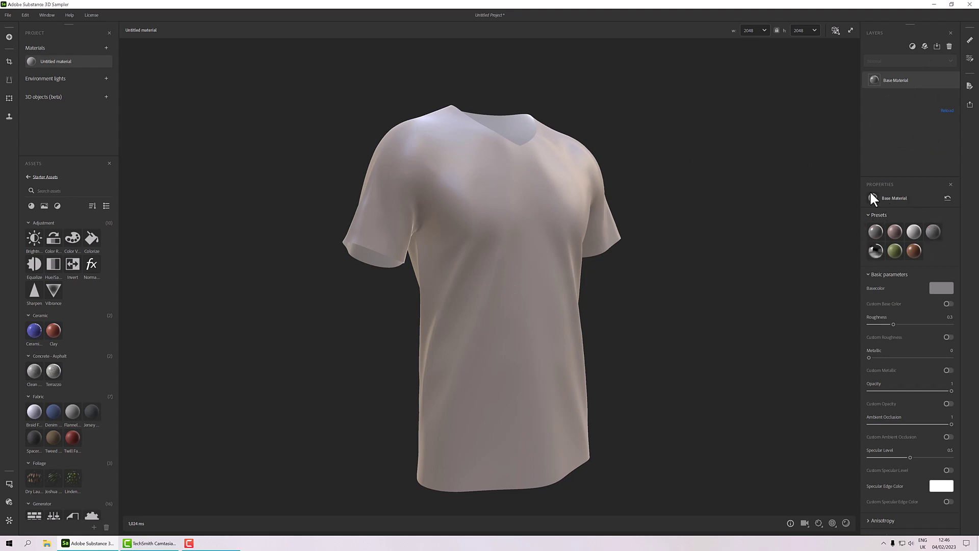
mouse_move(875, 233)
mouse_move(913, 234)
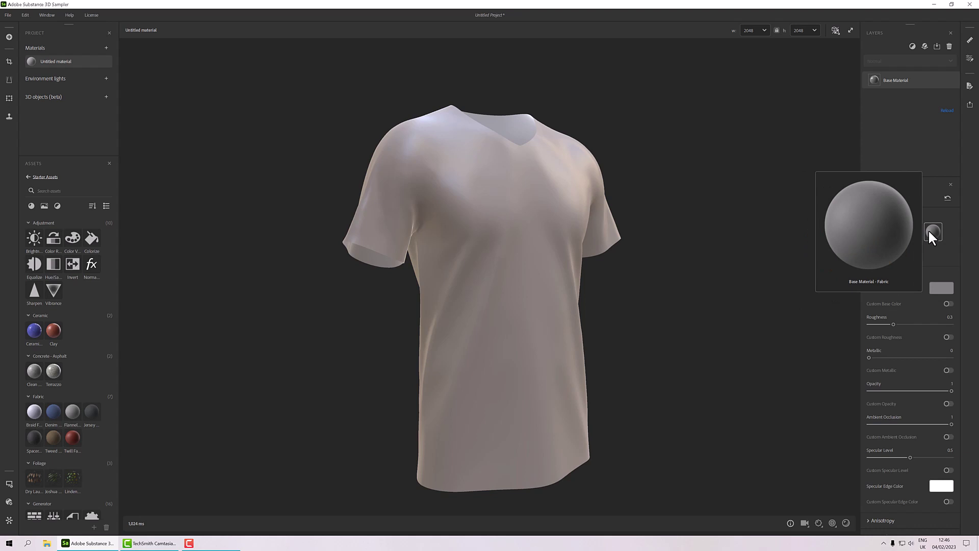
left_click(928, 229)
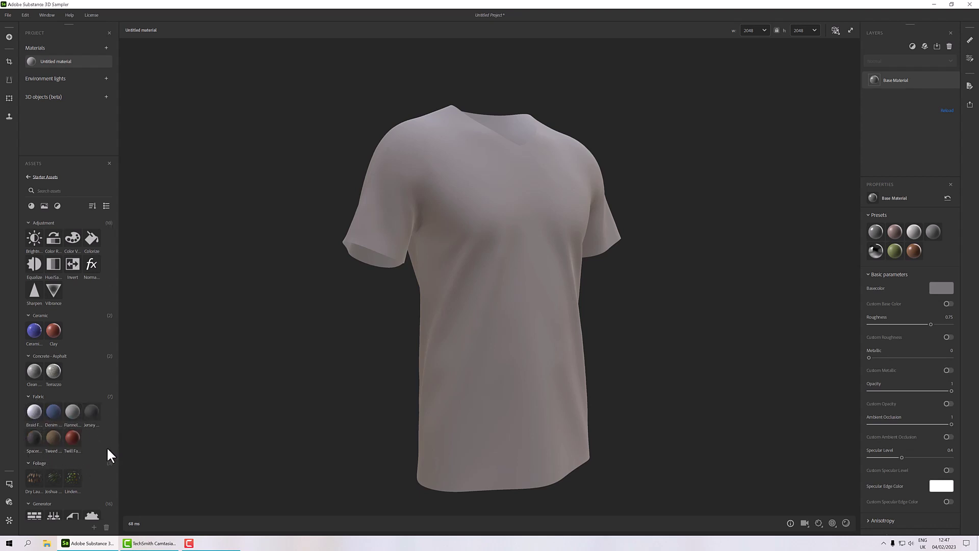
Try a Braid Fabric layer from the Assets library, then delete it.
mouse_move(34, 413)
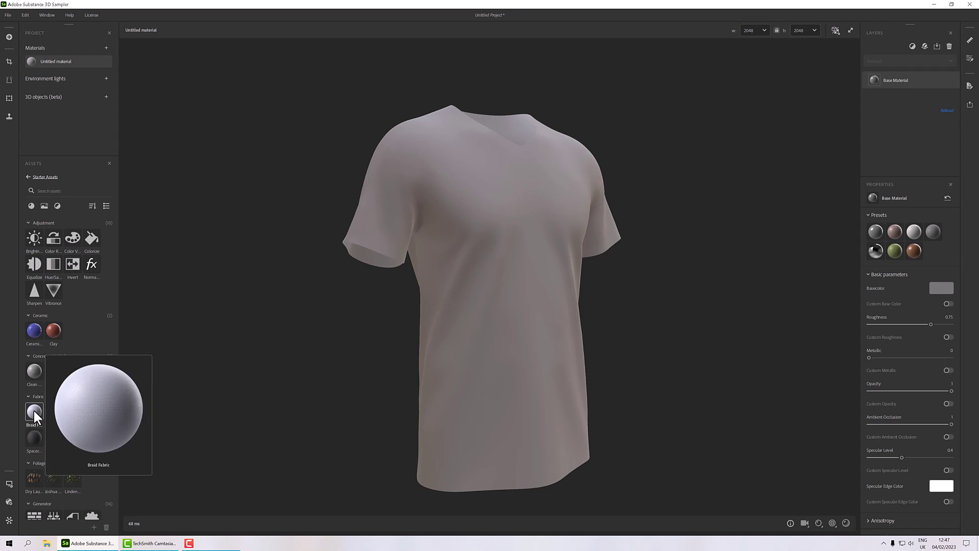
left_click_drag(32, 409, 918, 72)
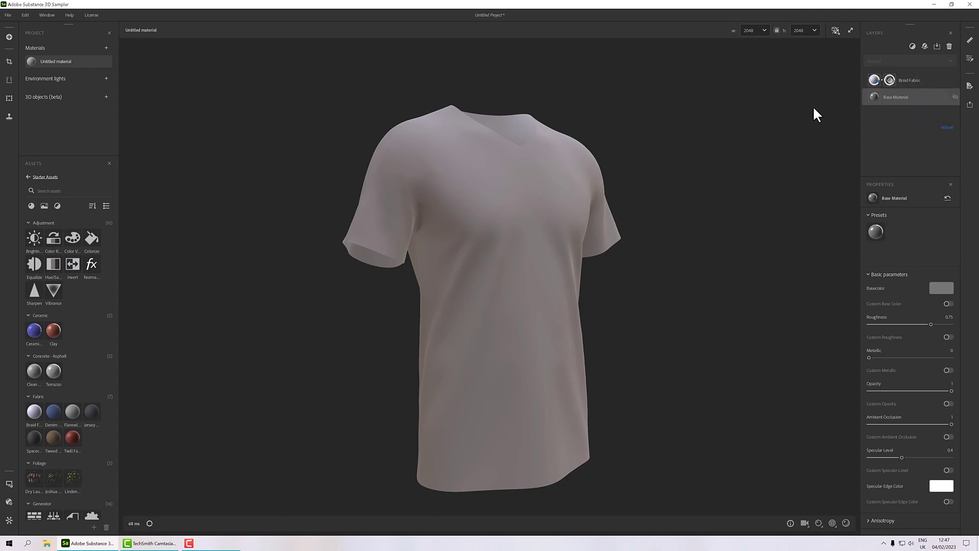
scroll(528, 242, "up", 5)
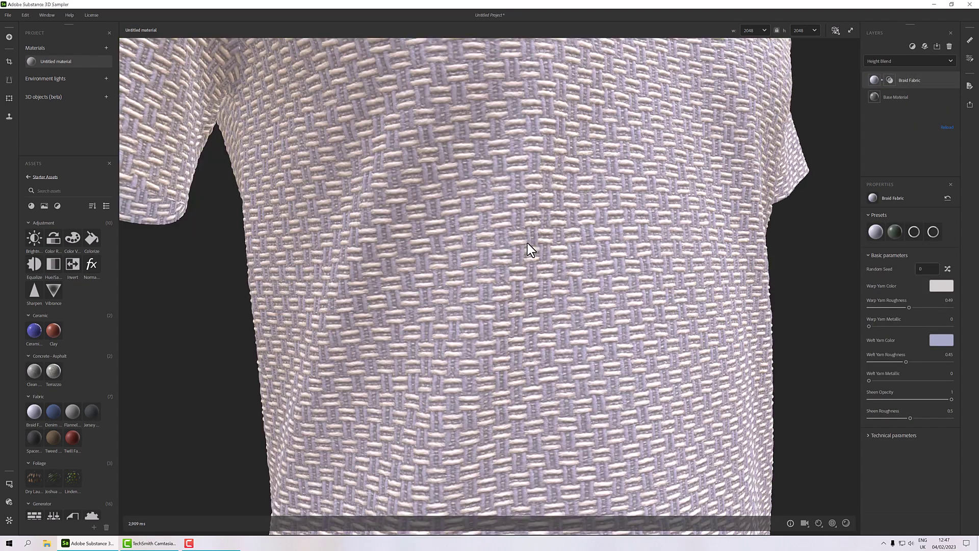
scroll(527, 242, "down", 3)
scroll(528, 248, "down", 2)
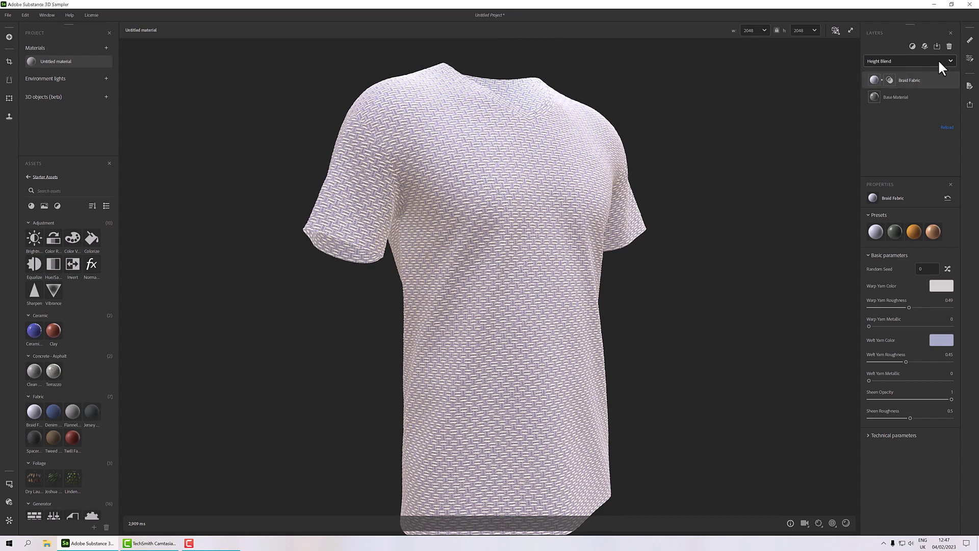
left_click(949, 45)
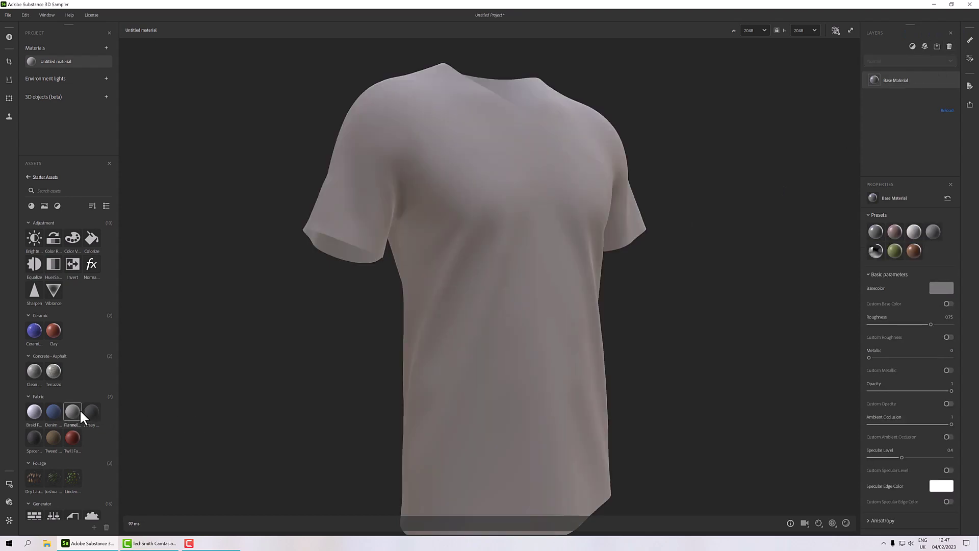
Add a Denim Fabric layer from the Assets library.
left_click_drag(53, 411, 901, 71)
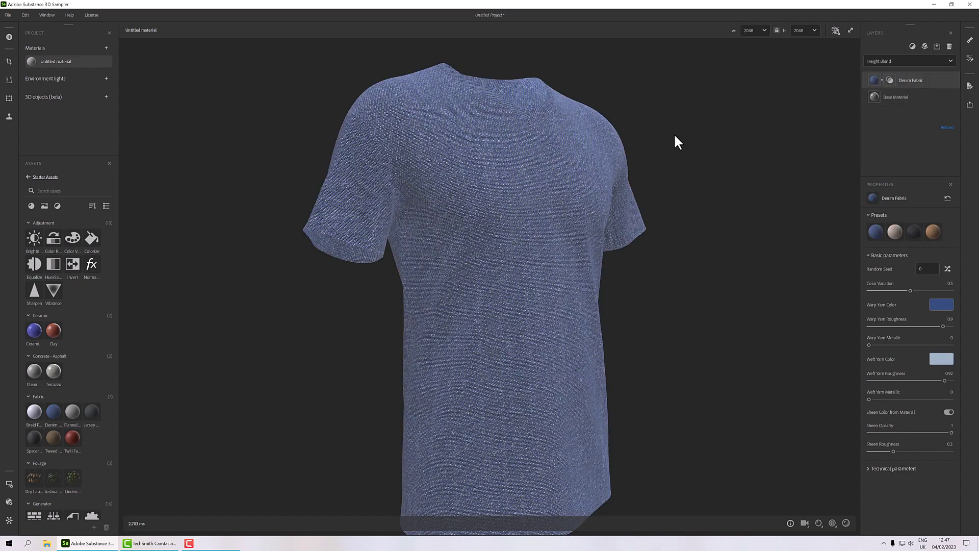
scroll(542, 203, "up", 5)
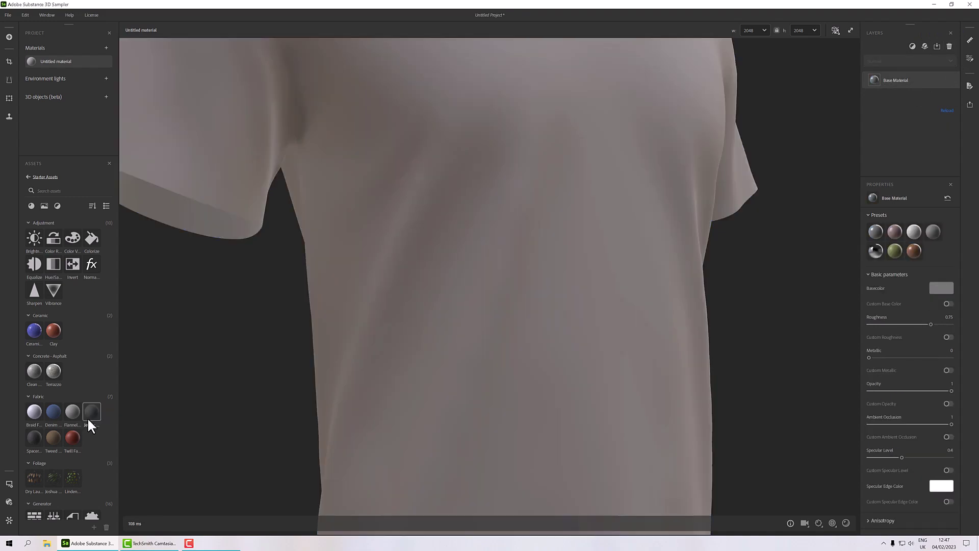
mouse_move(90, 419)
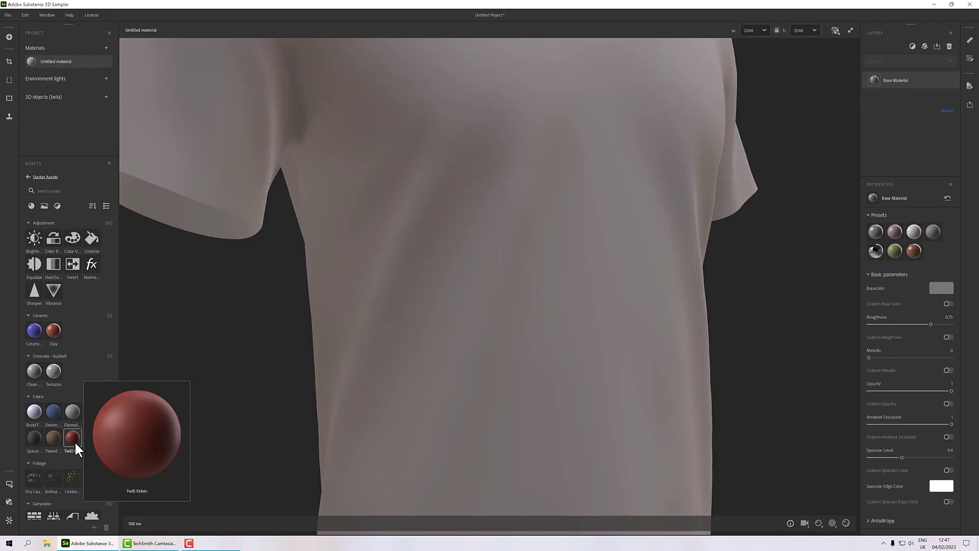
mouse_move(53, 442)
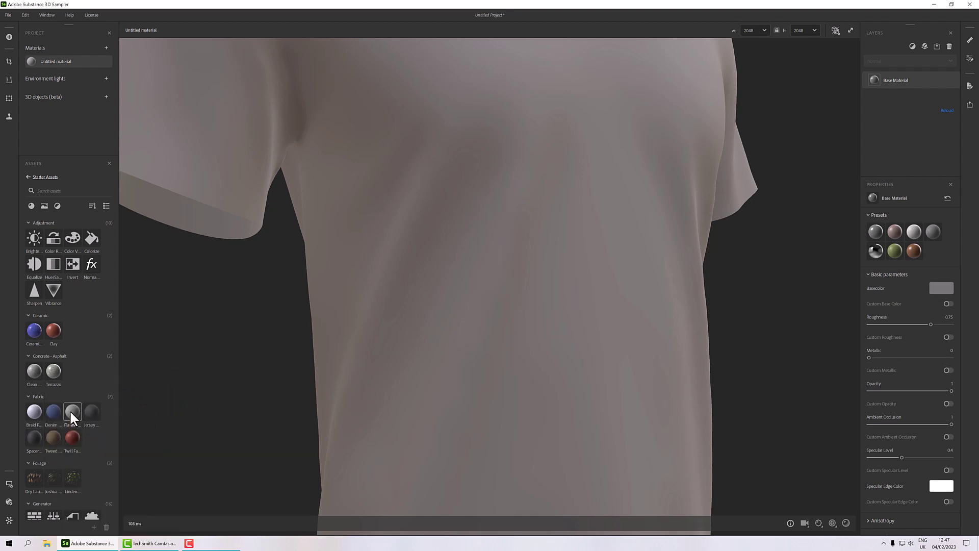
mouse_move(70, 413)
mouse_move(99, 407)
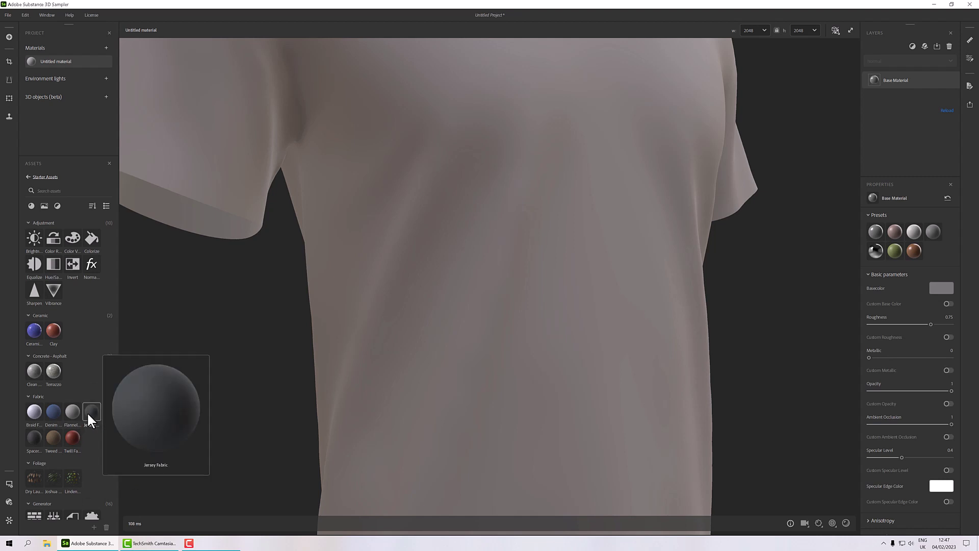
Try a Jersey Fabric layer, remove it, and add Flannel Fabric instead.
left_click_drag(87, 411, 916, 72)
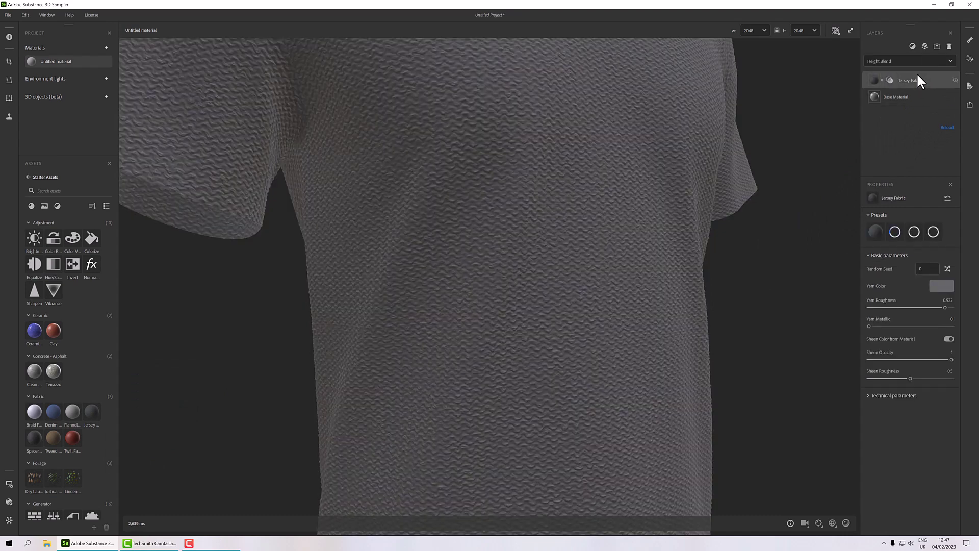
scroll(495, 252, "up", 2)
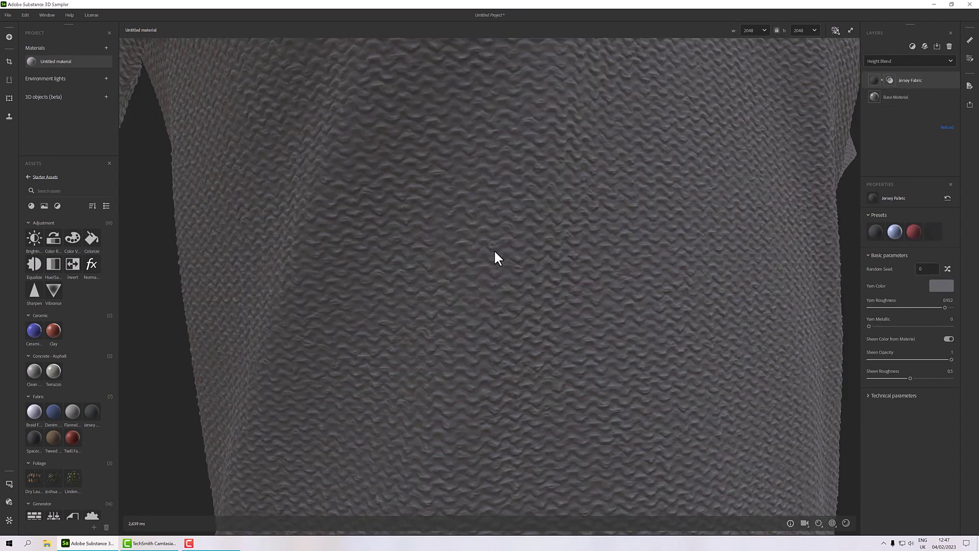
scroll(495, 255, "down", 3)
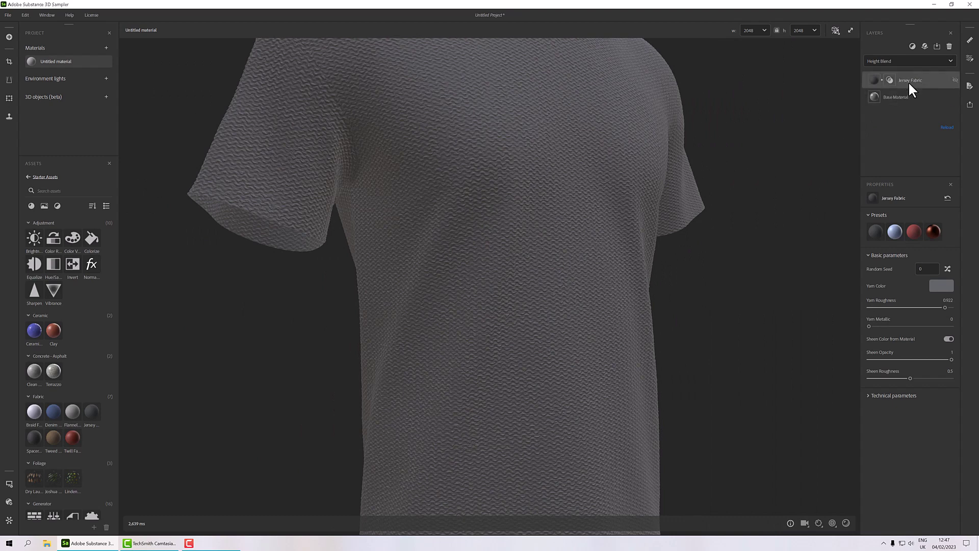
left_click(951, 46)
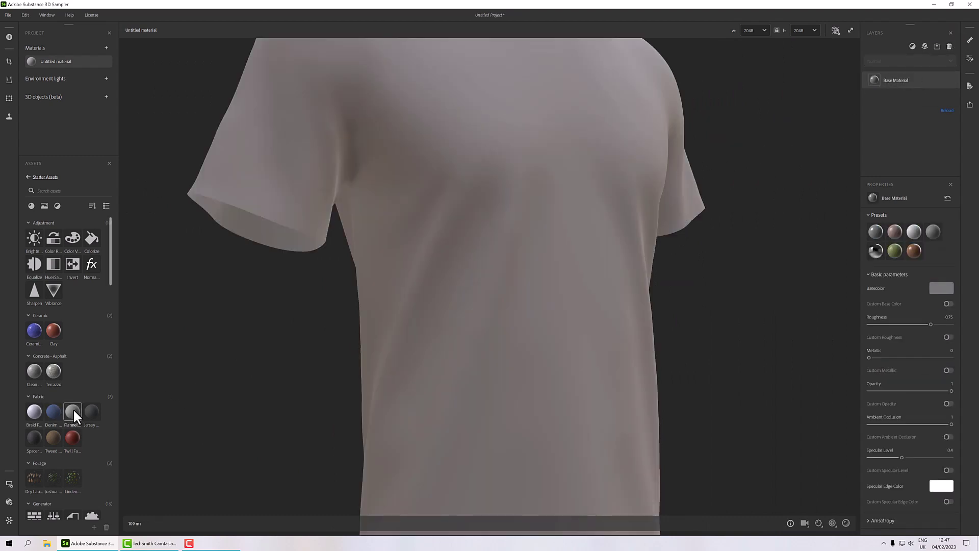
left_click_drag(74, 415, 912, 74)
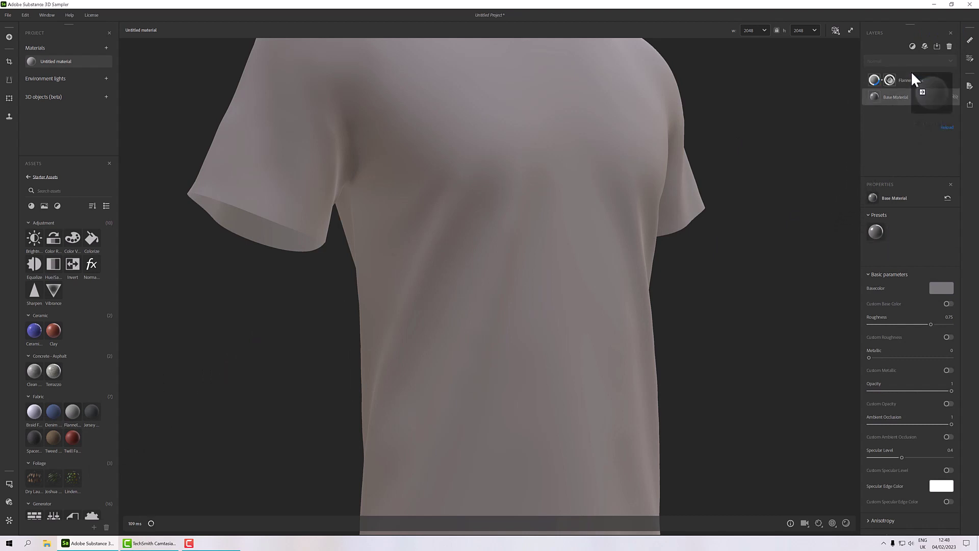
scroll(513, 324, "up", 3)
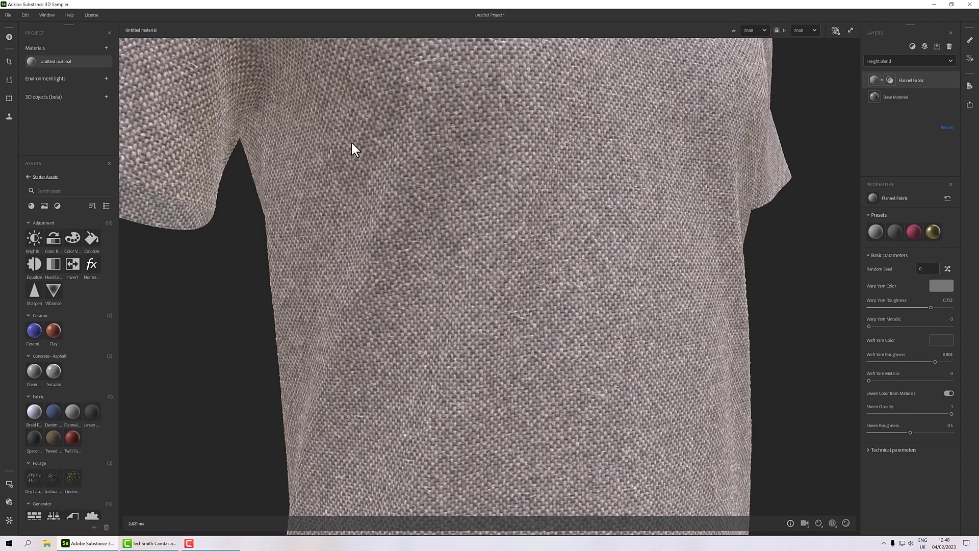
scroll(570, 251, "down", 5)
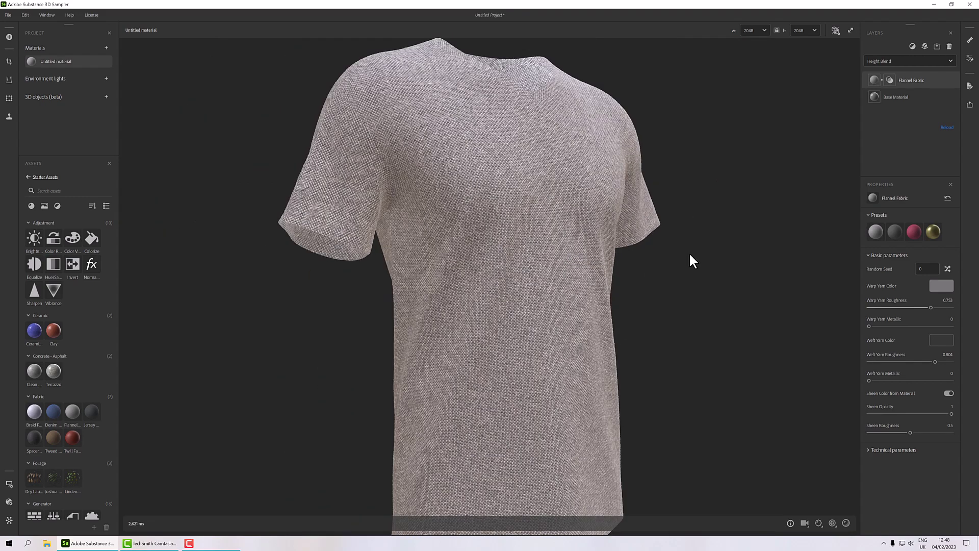
left_click_drag(690, 255, 684, 281)
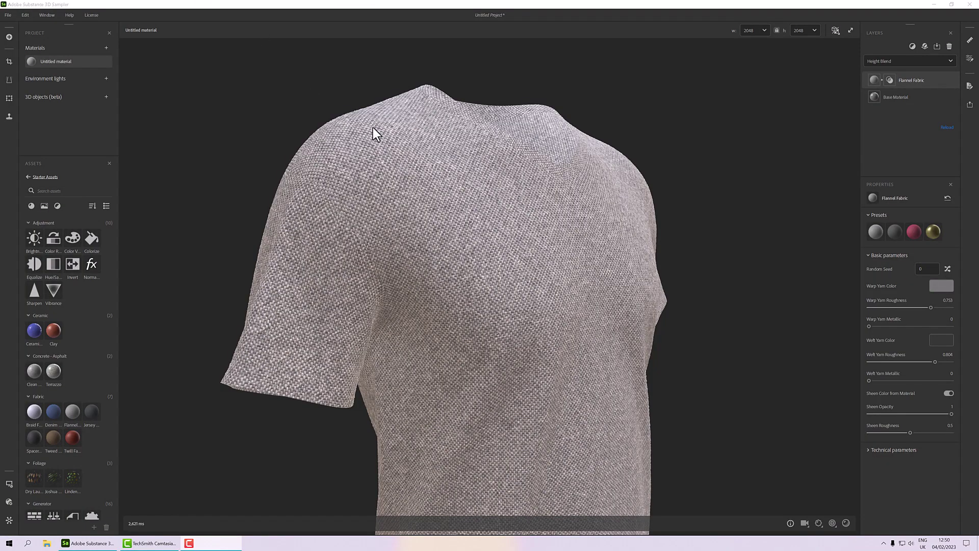
left_click_drag(473, 240, 445, 274)
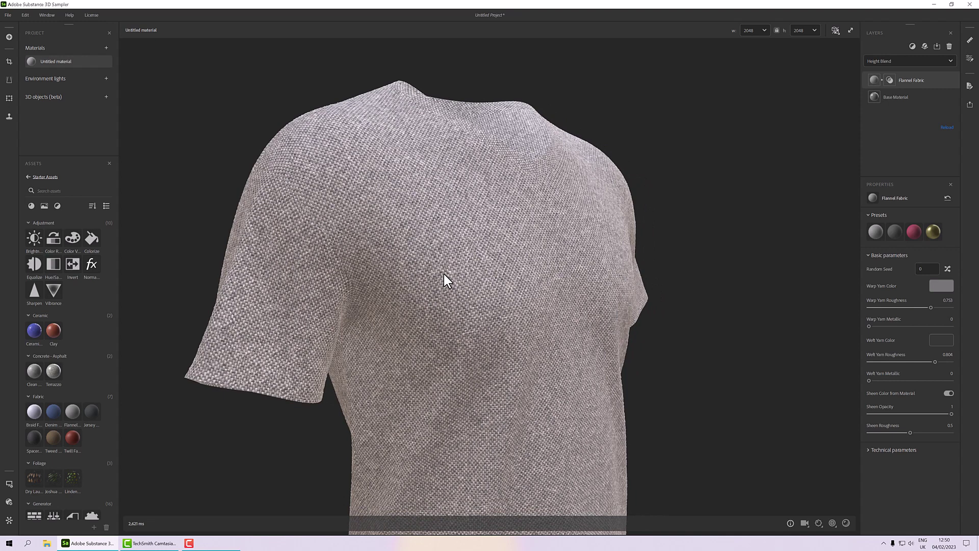
scroll(445, 274, "up", 5)
scroll(444, 275, "up", 3)
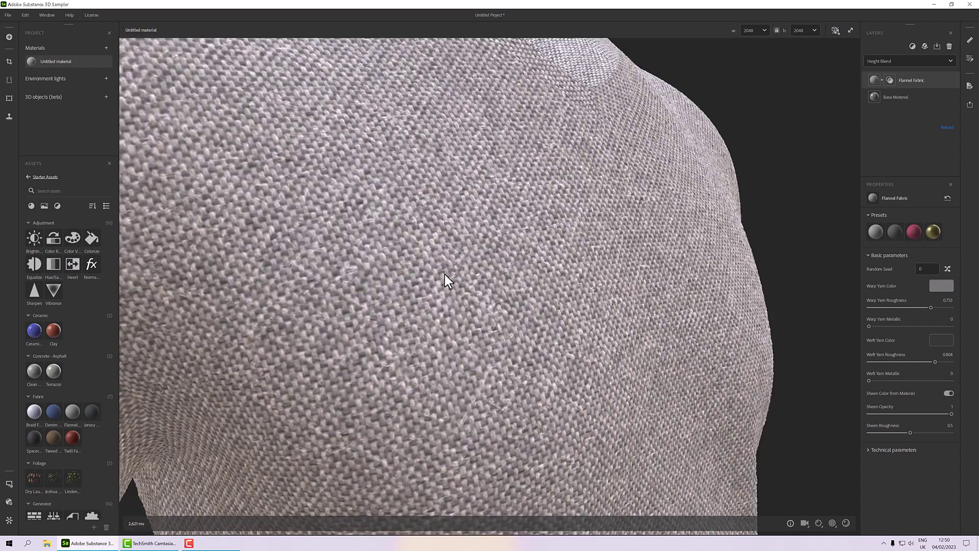
left_click(896, 232)
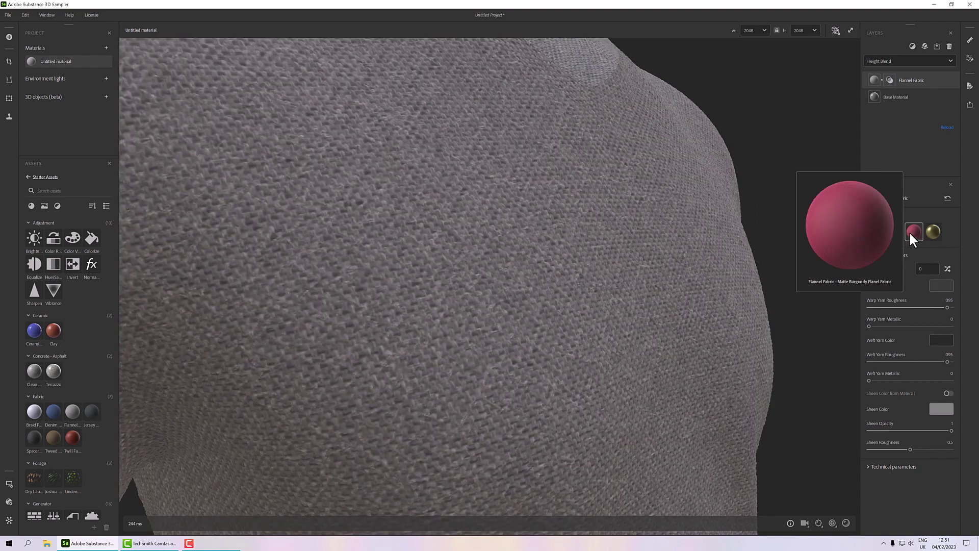
left_click(910, 232)
left_click(935, 231)
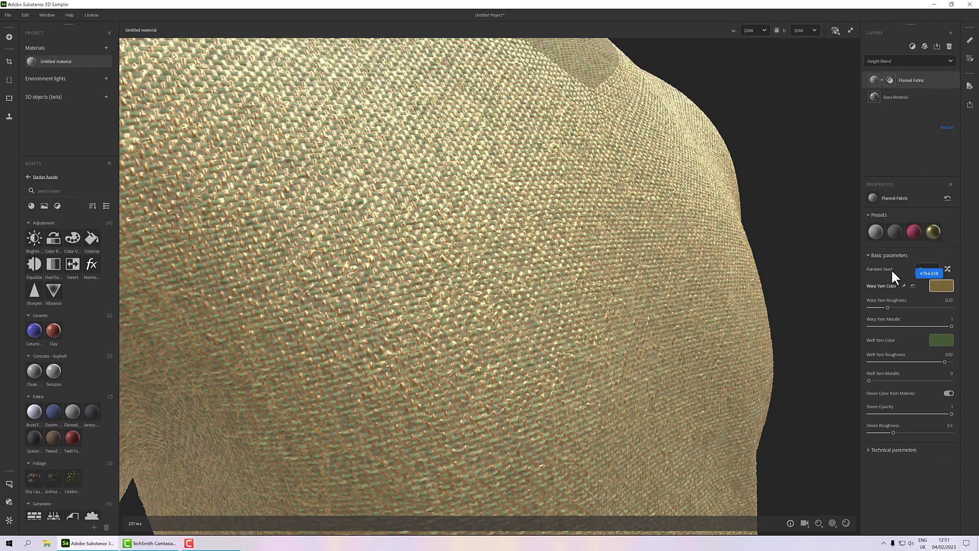
mouse_move(877, 233)
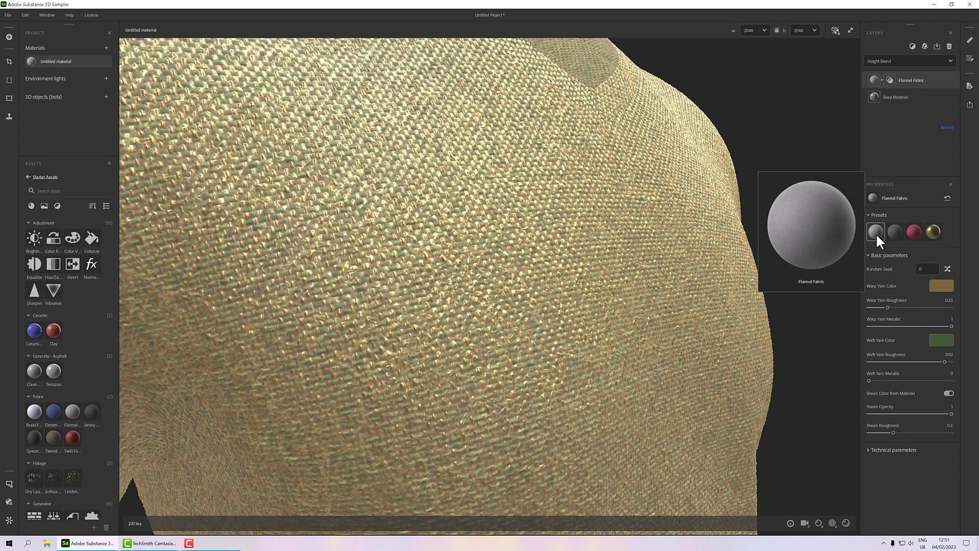
left_click(876, 233)
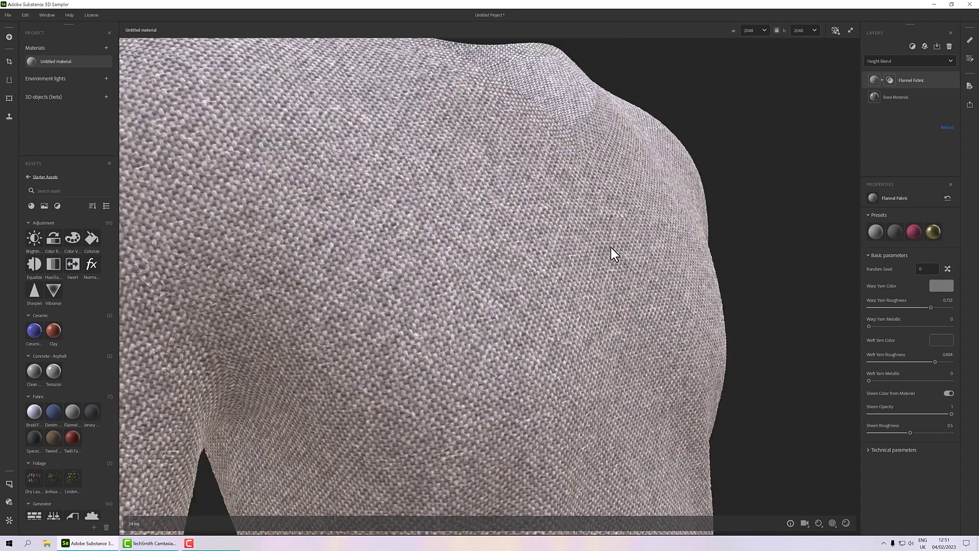
Set the flannel's warp yarn colour to bright red.
left_click_drag(611, 249, 786, 319)
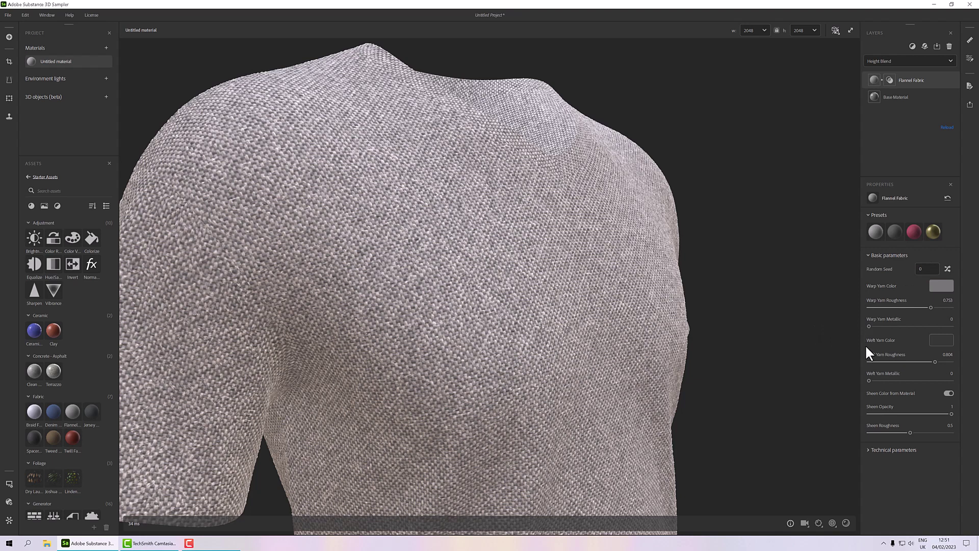
mouse_move(878, 345)
left_click(944, 286)
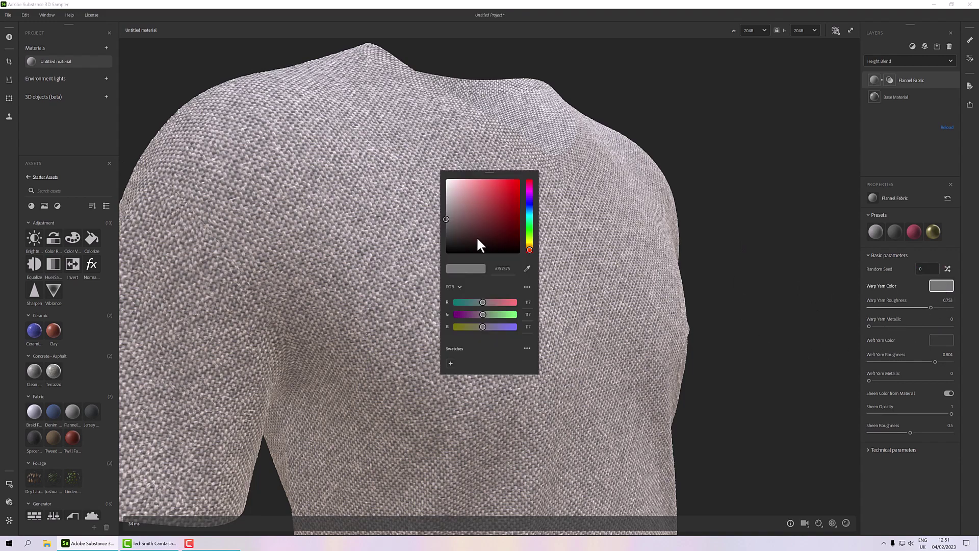
left_click(517, 179)
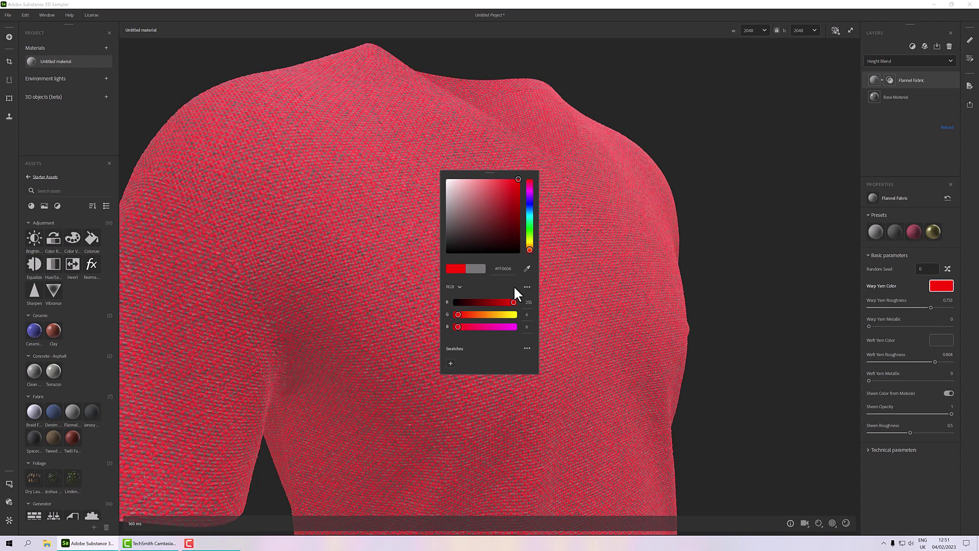
Set the weft yarn colour to green.
left_click(942, 338)
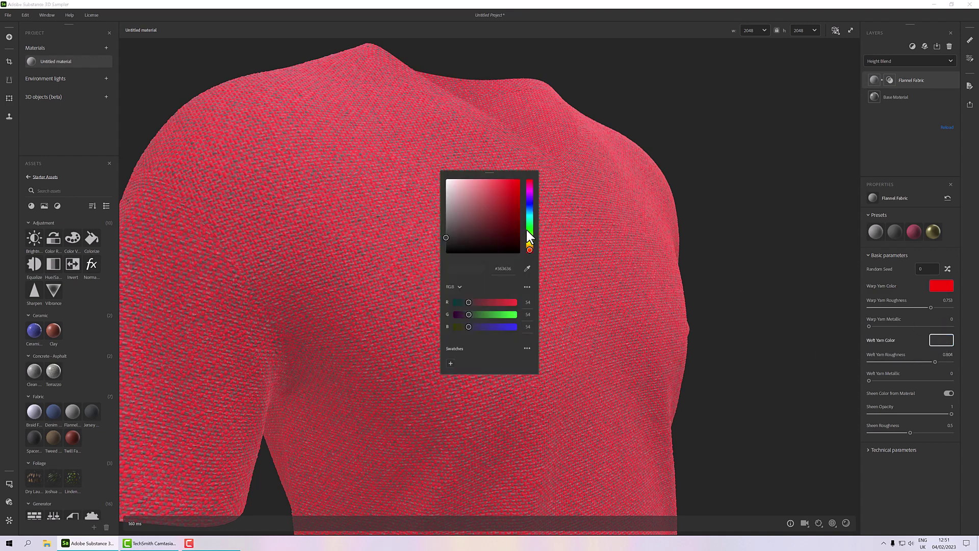
left_click(529, 204)
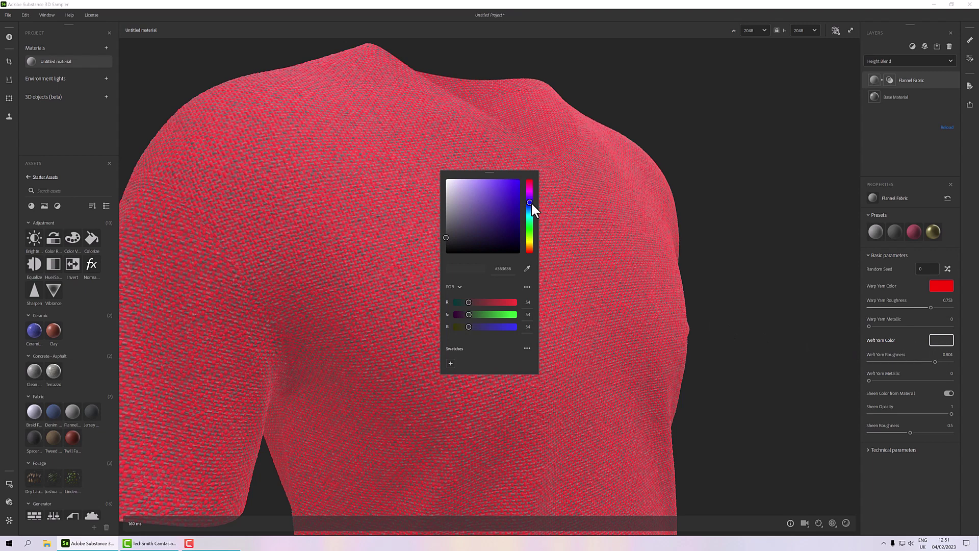
left_click_drag(531, 201, 531, 231)
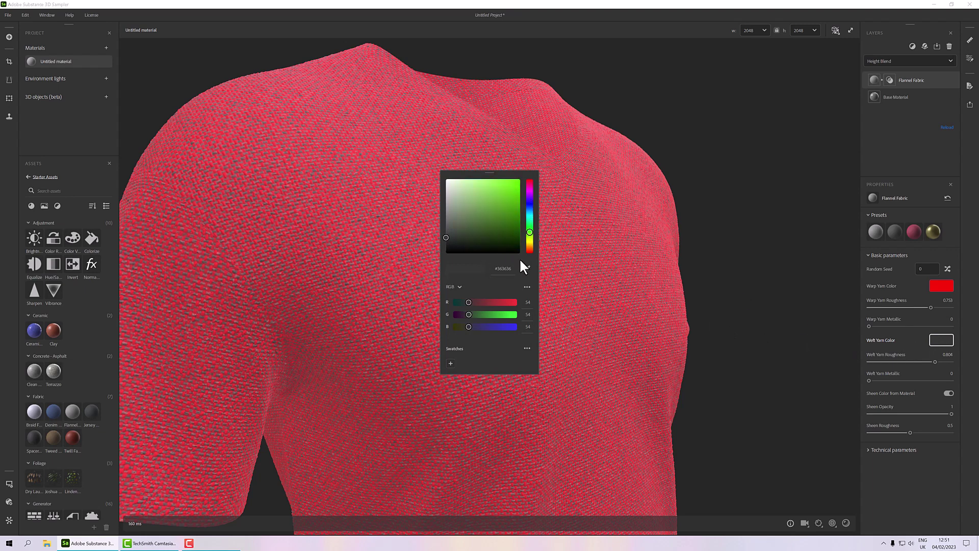
left_click(495, 233)
left_click(624, 310)
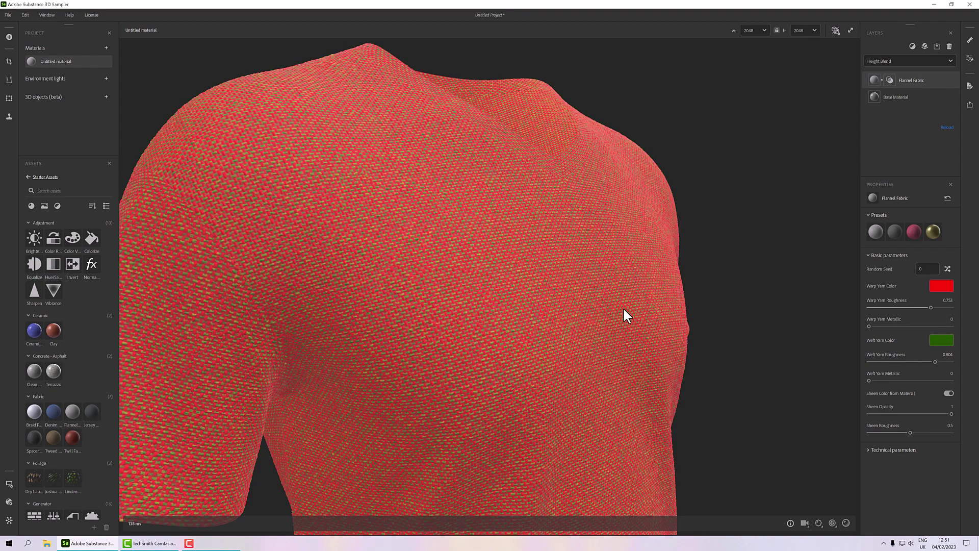
scroll(525, 306, "up", 5)
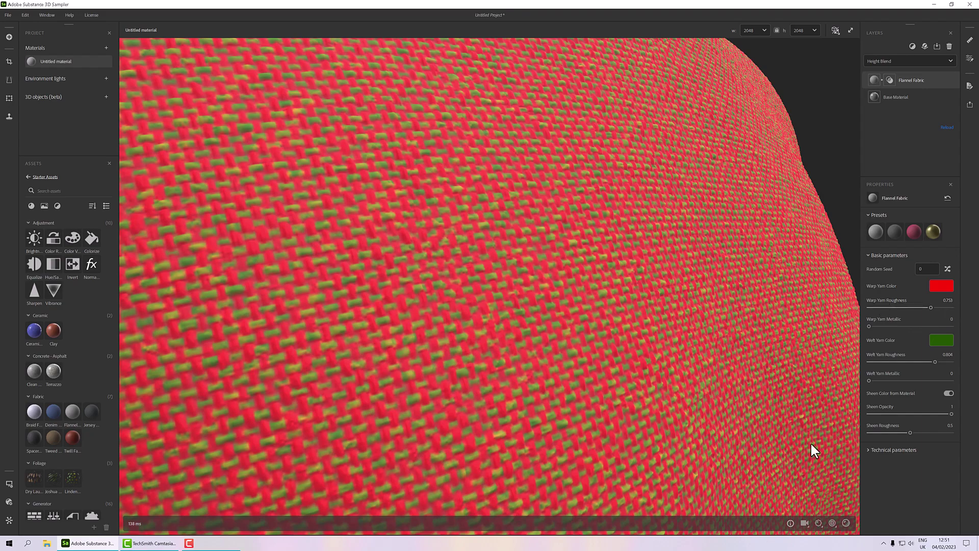
scroll(402, 307, "down", 5)
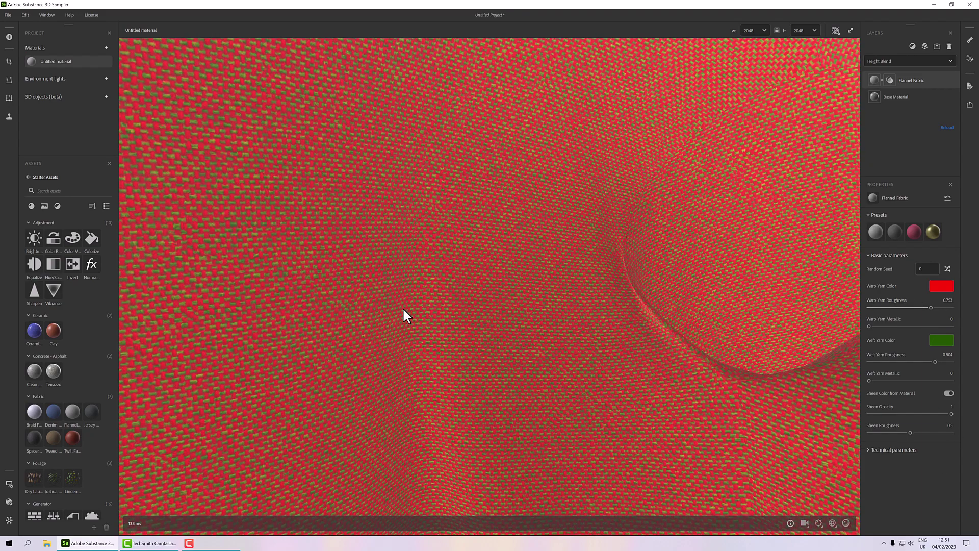
scroll(399, 305, "up", 5)
scroll(398, 308, "down", 5)
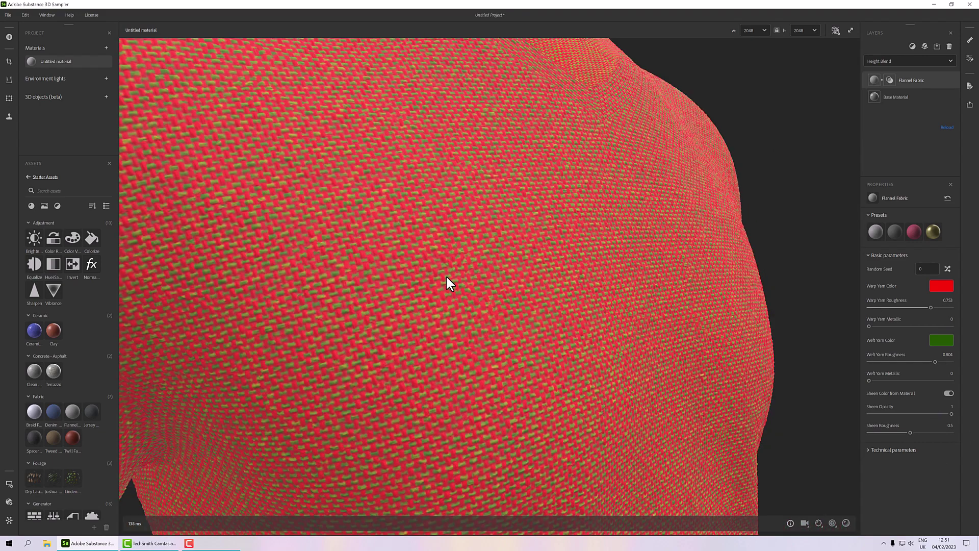
Change the warp yarn to a mid grey and the weft yarn to grey #585858.
scroll(507, 254, "up", 4)
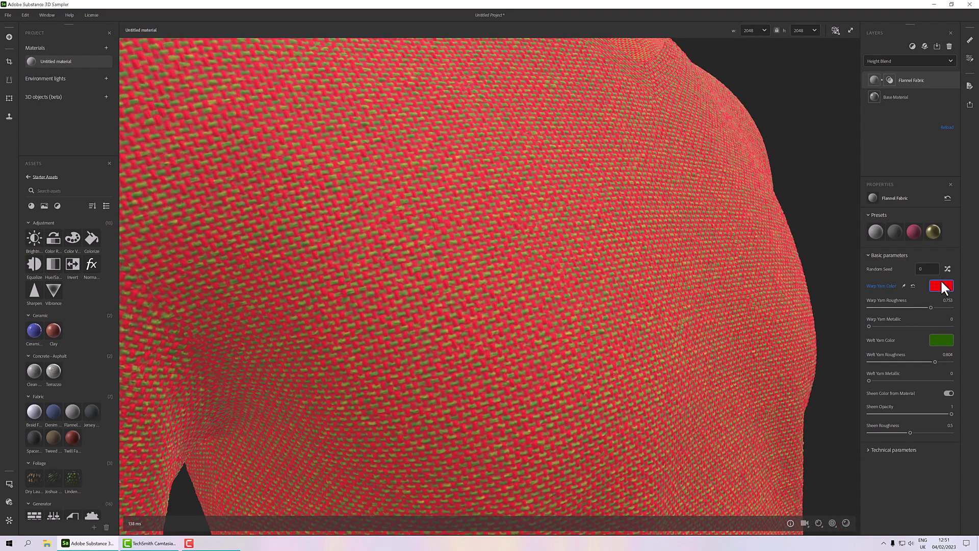
left_click(939, 281)
left_click_drag(451, 201, 435, 197)
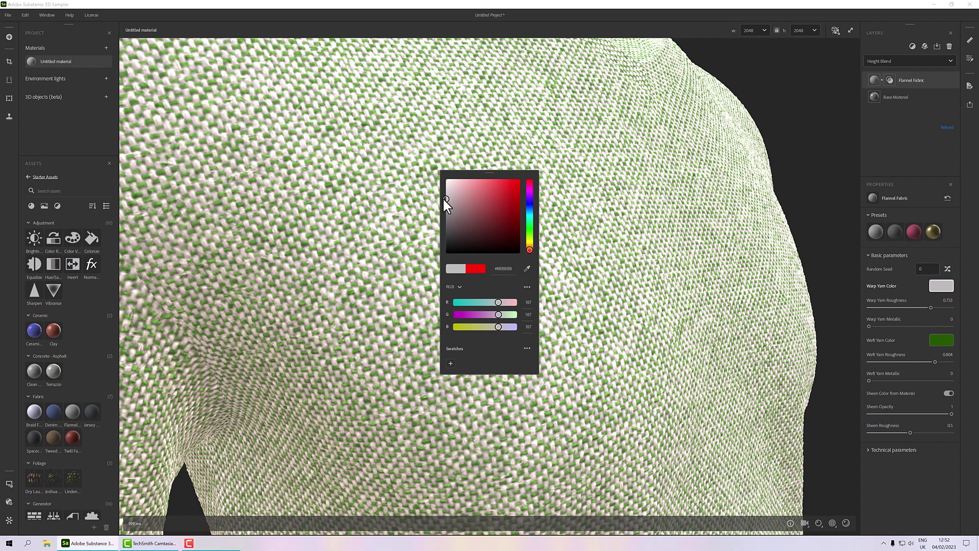
left_click_drag(443, 198, 446, 208)
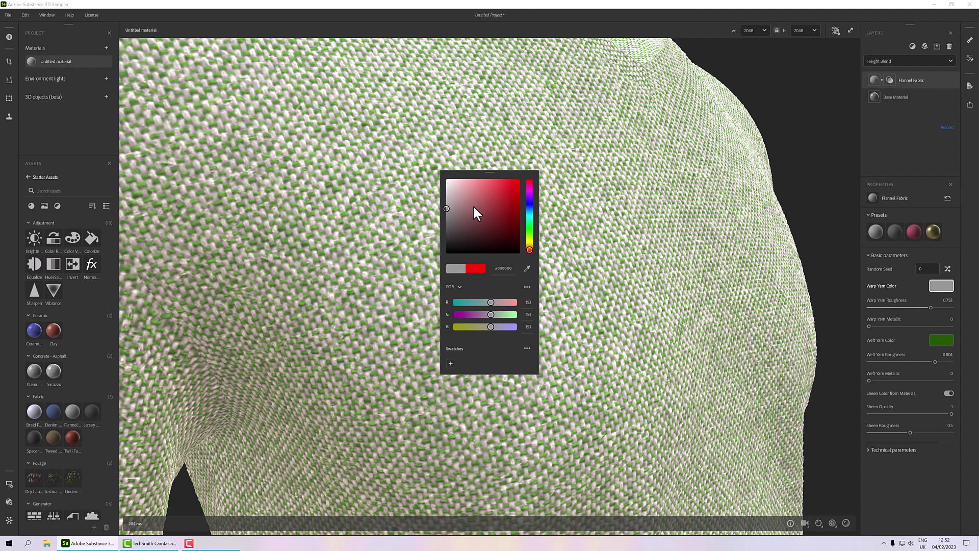
mouse_move(474, 208)
left_mouse_down()
mouse_move(444, 207)
mouse_move(446, 217)
left_mouse_up()
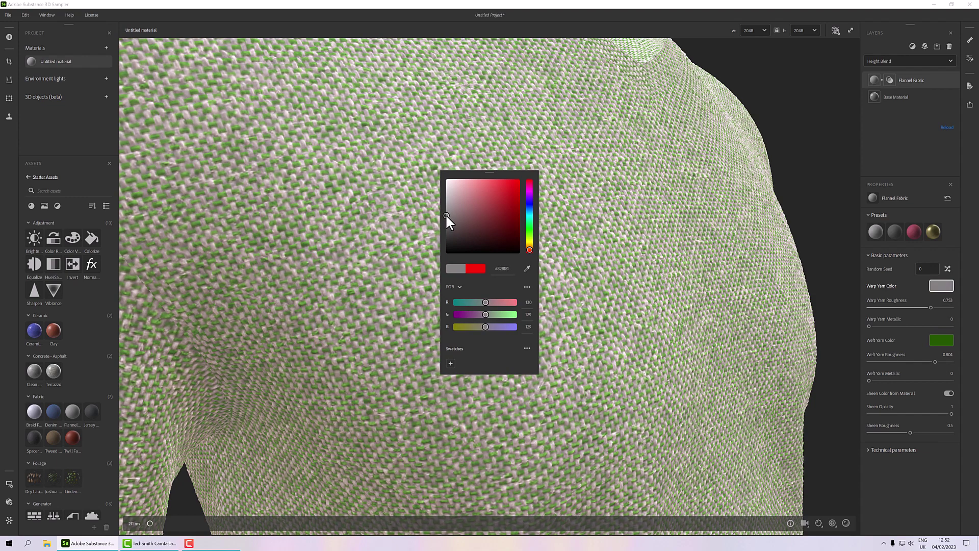
left_click(642, 247)
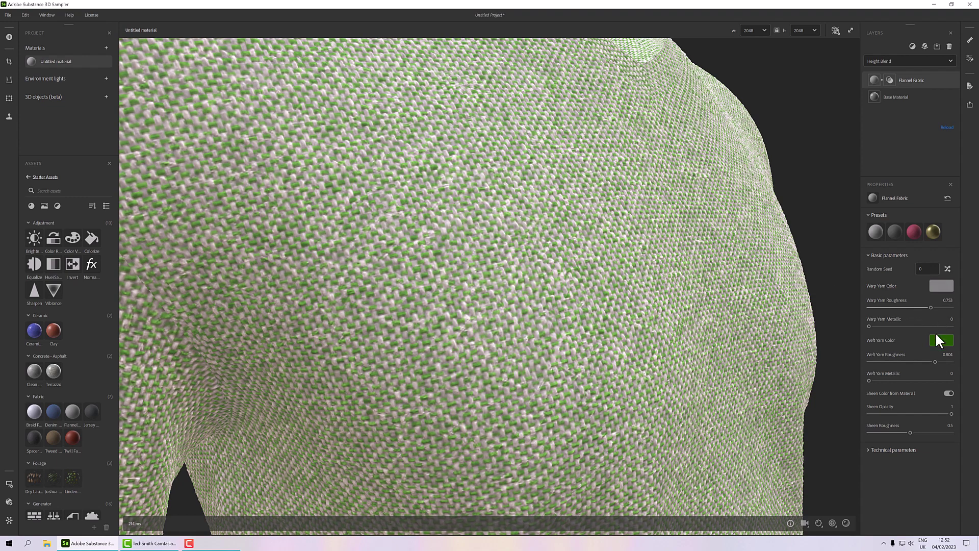
left_click(938, 337)
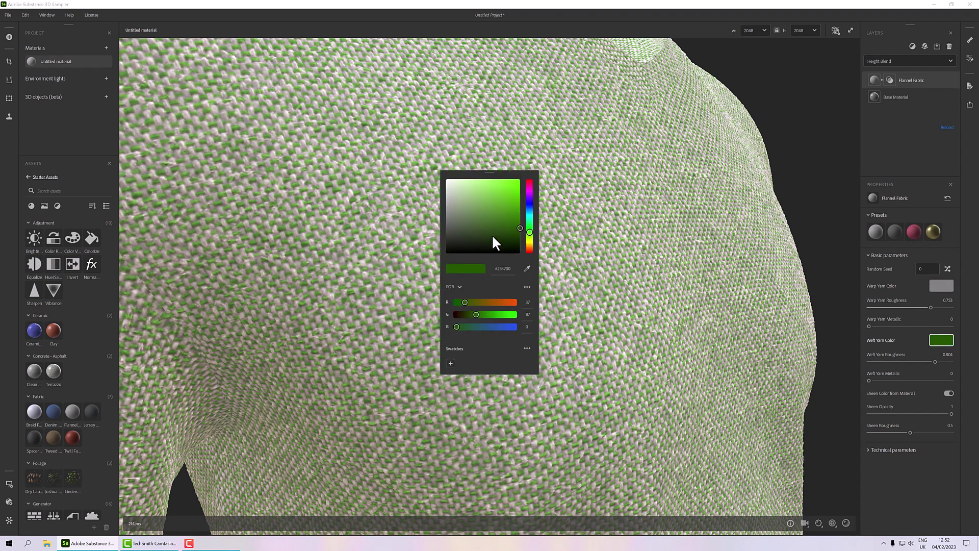
left_click_drag(448, 212, 441, 225)
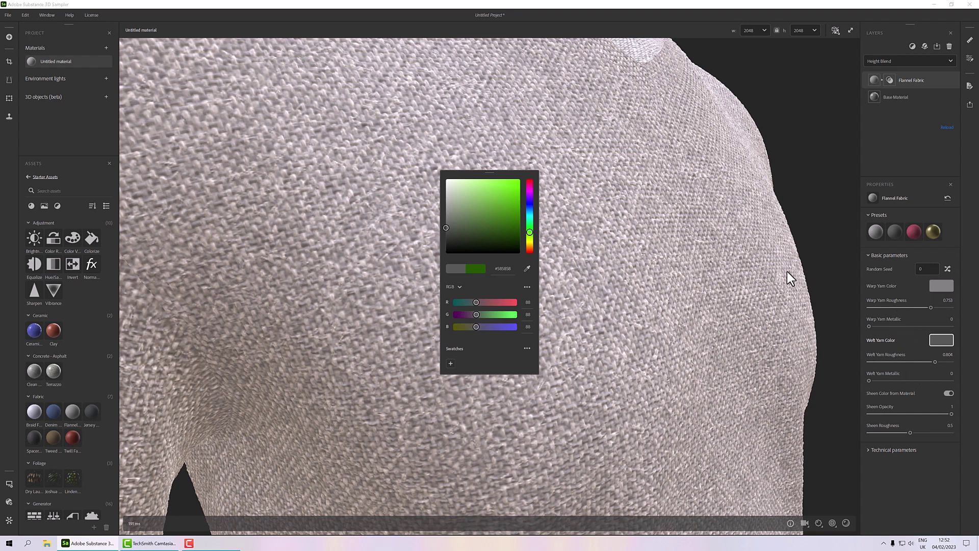
Set Weft Yarn Metallic to about 0.56 and view the shirt from a higher angle.
left_click(944, 338)
scroll(579, 306, "down", 2)
scroll(579, 319, "down", 2)
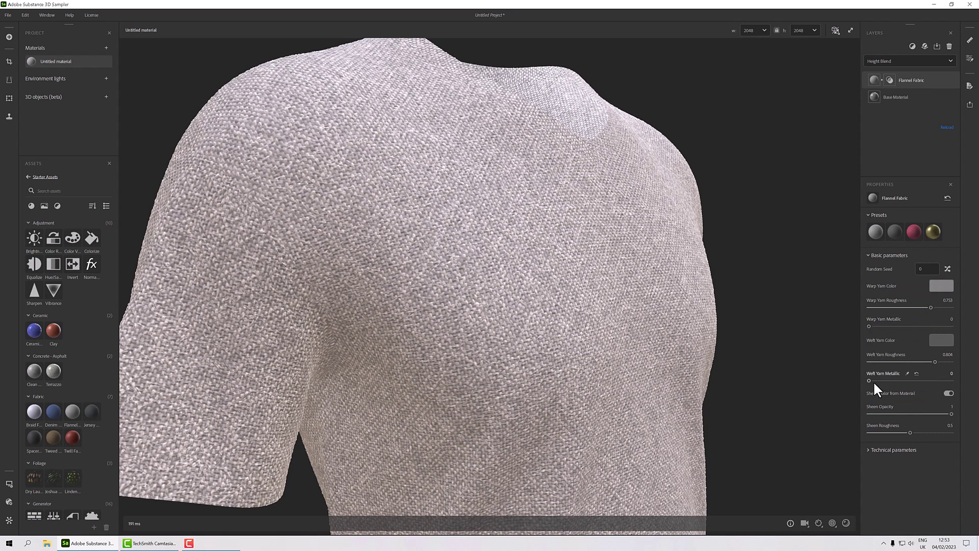
left_click_drag(868, 381, 913, 381)
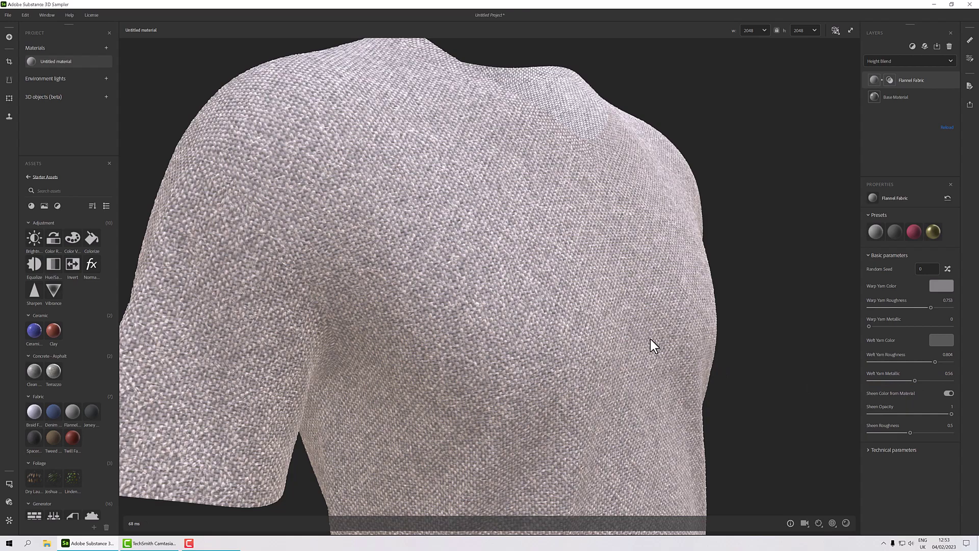
mouse_move(651, 340)
left_mouse_down()
mouse_move(669, 252)
mouse_move(719, 237)
mouse_move(693, 297)
mouse_move(648, 341)
left_mouse_up()
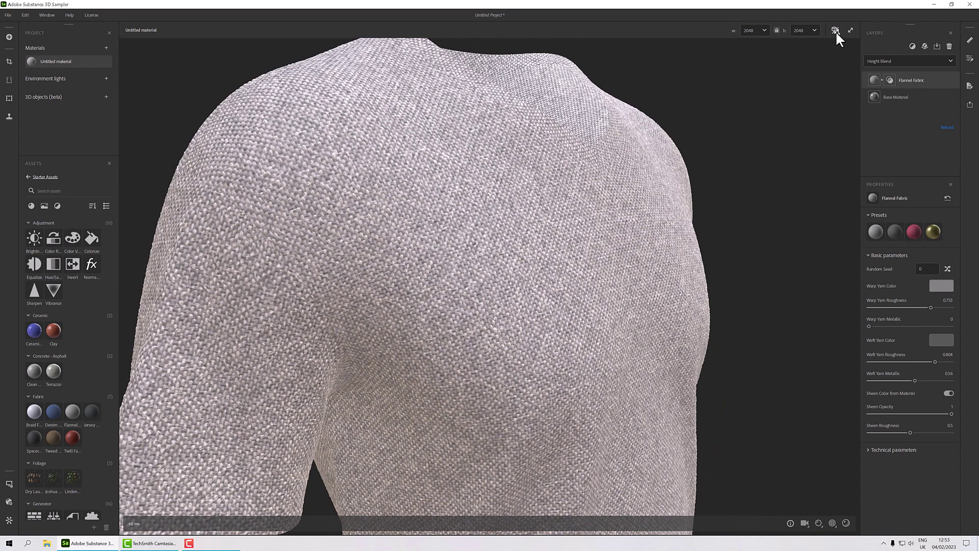
Switch to the 3D/2D split view showing the Metallic map.
left_click(835, 30)
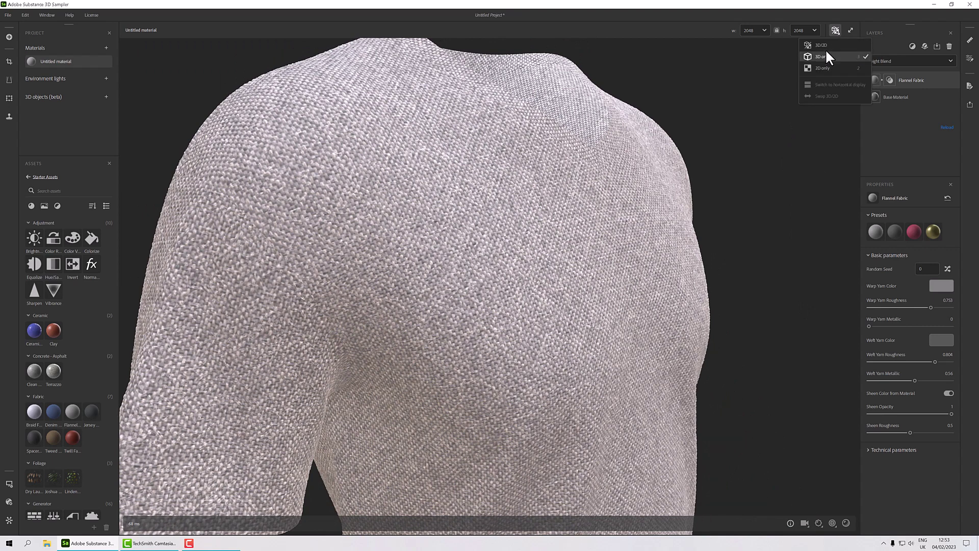
left_click(822, 45)
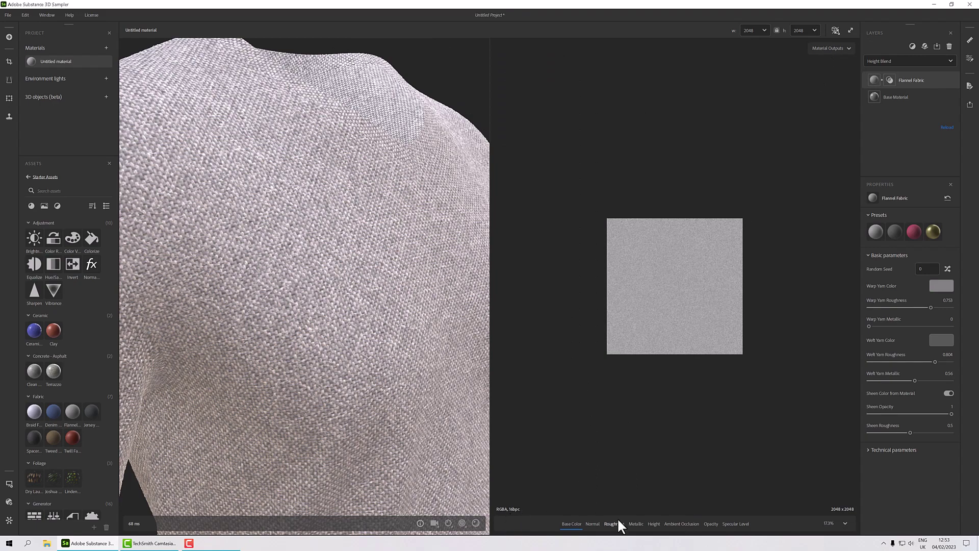
left_click(637, 524)
scroll(650, 282, "up", 10)
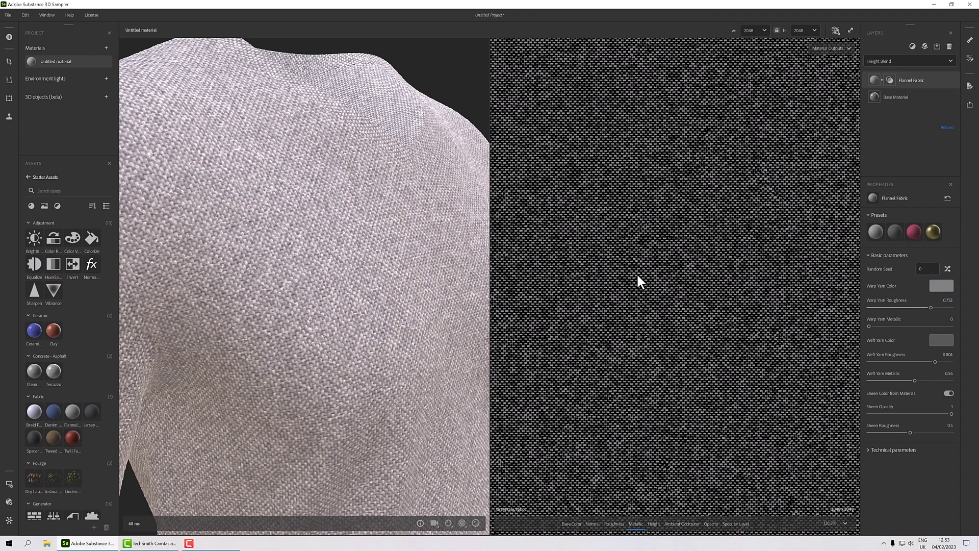
scroll(639, 281, "up", 4)
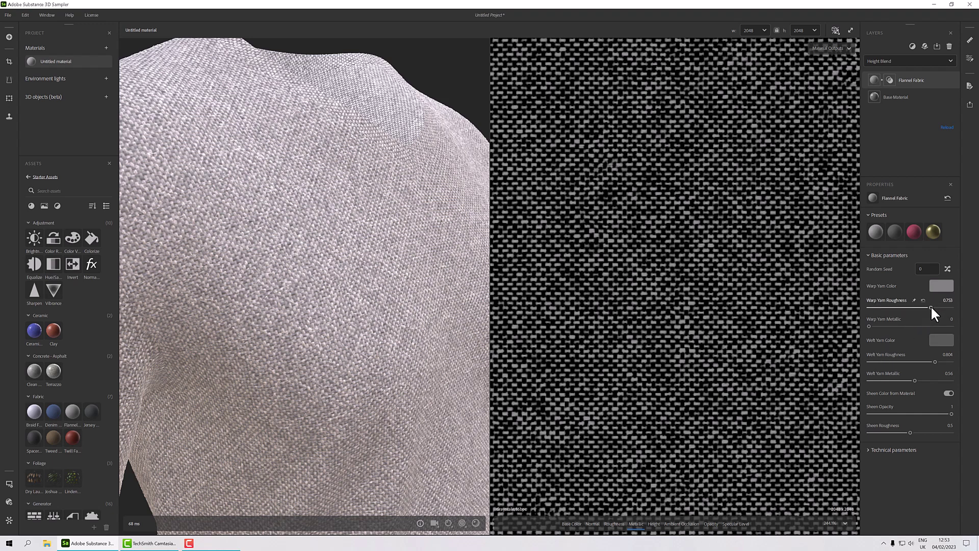
Set warp yarn roughness 0.84, warp yarn metallic 0.33 and weft yarn roughness 0.68.
left_click_drag(929, 306, 958, 308)
scroll(748, 319, "down", 5)
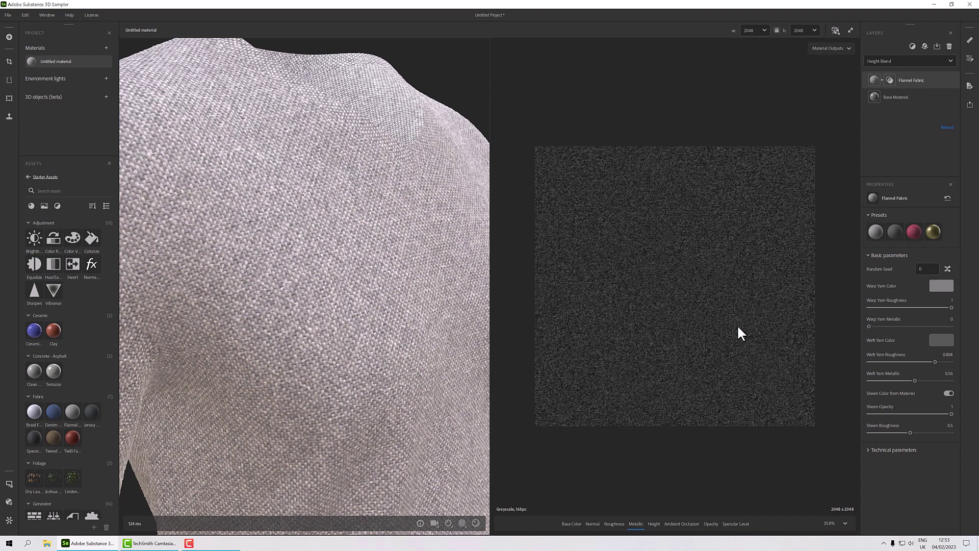
scroll(736, 324, "up", 3)
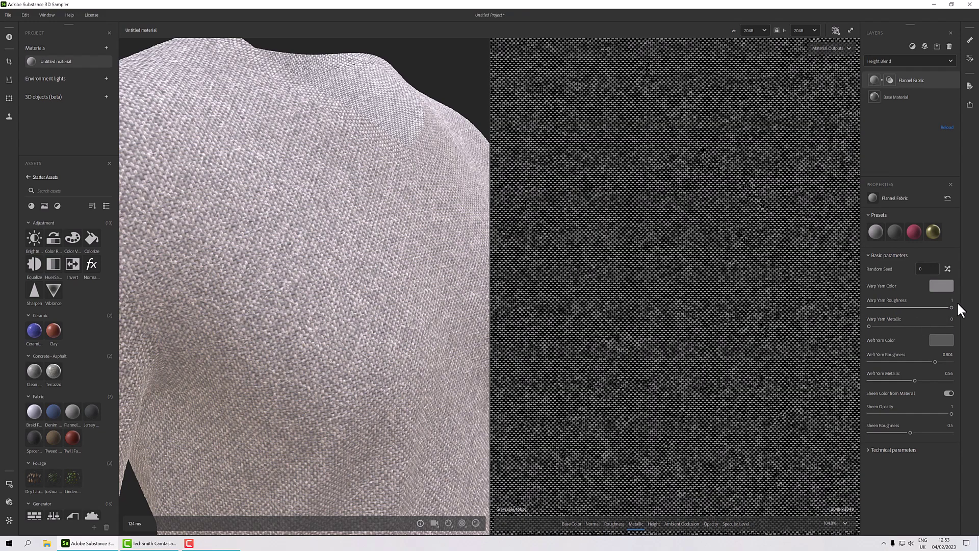
left_click_drag(952, 308, 923, 308)
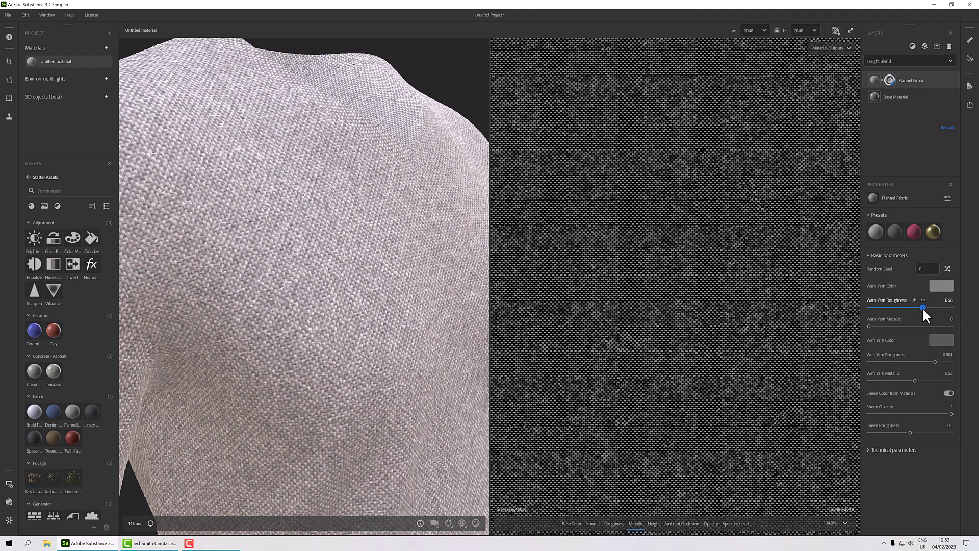
left_click_drag(869, 326, 896, 329)
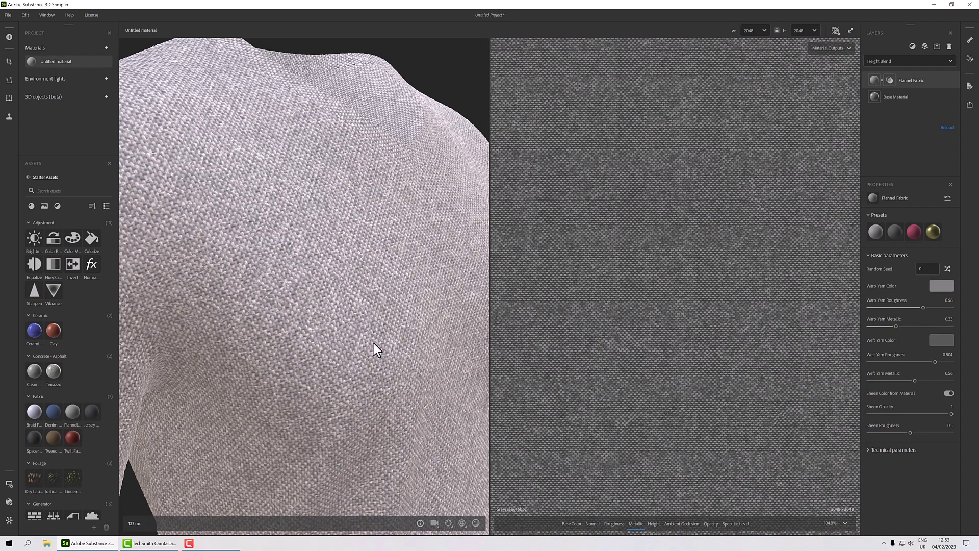
scroll(373, 342, "up", 5)
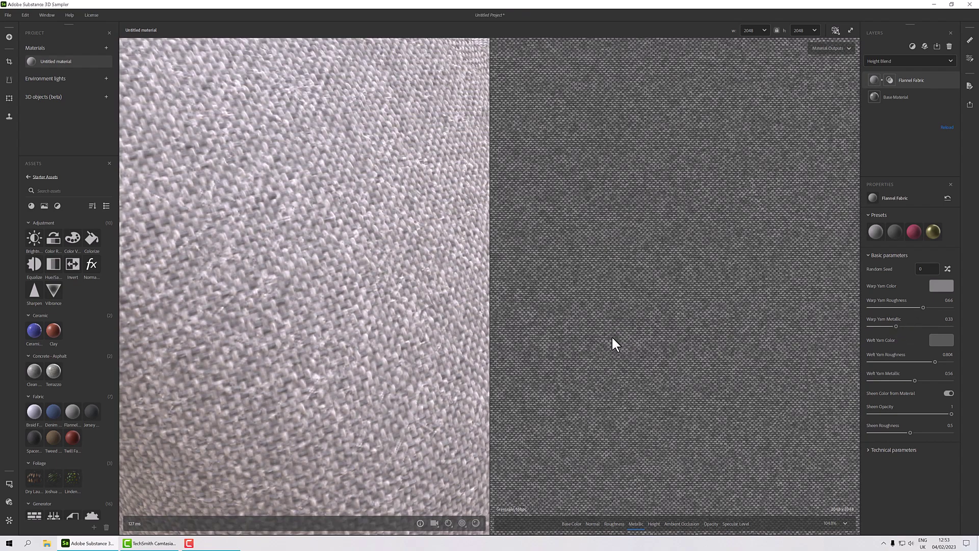
scroll(613, 339, "down", 5)
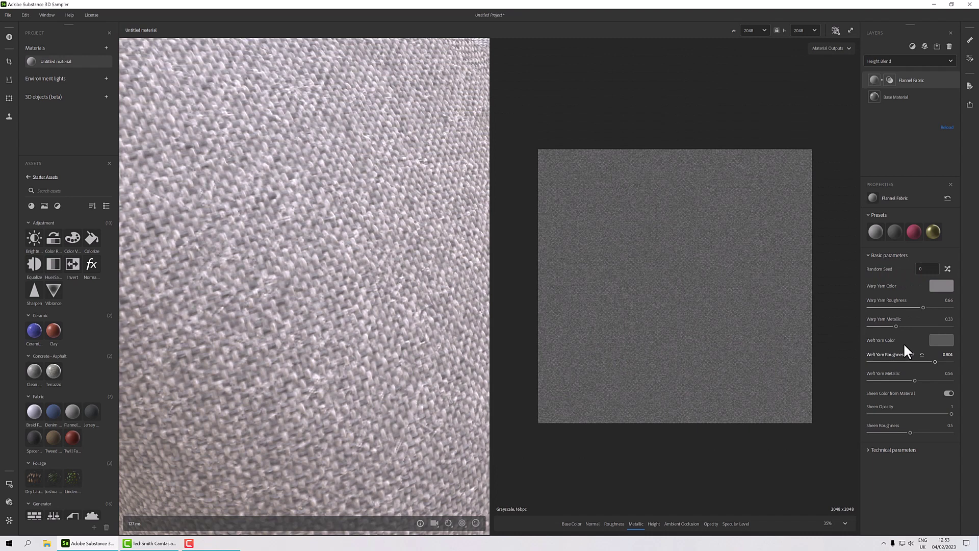
left_click_drag(922, 305, 938, 304)
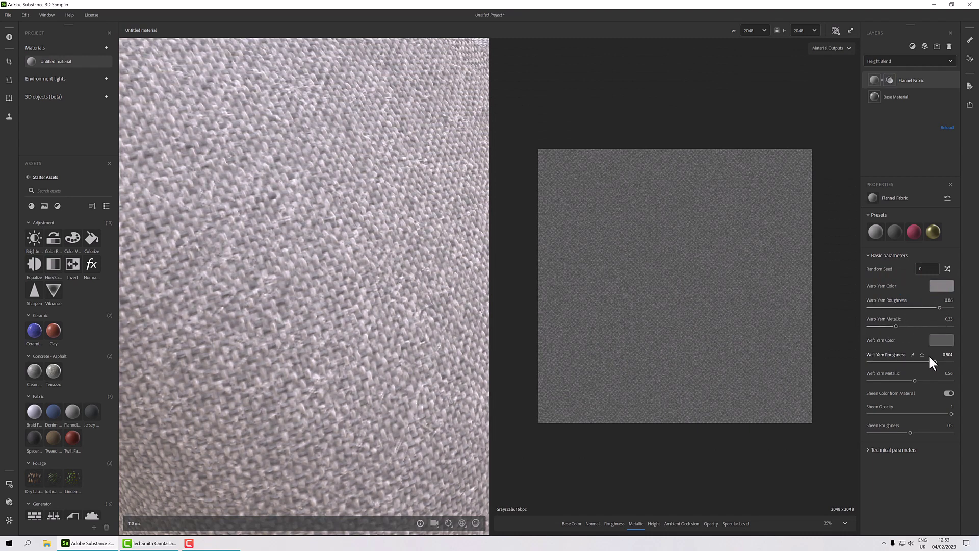
left_click_drag(934, 361, 925, 361)
scroll(350, 332, "down", 8)
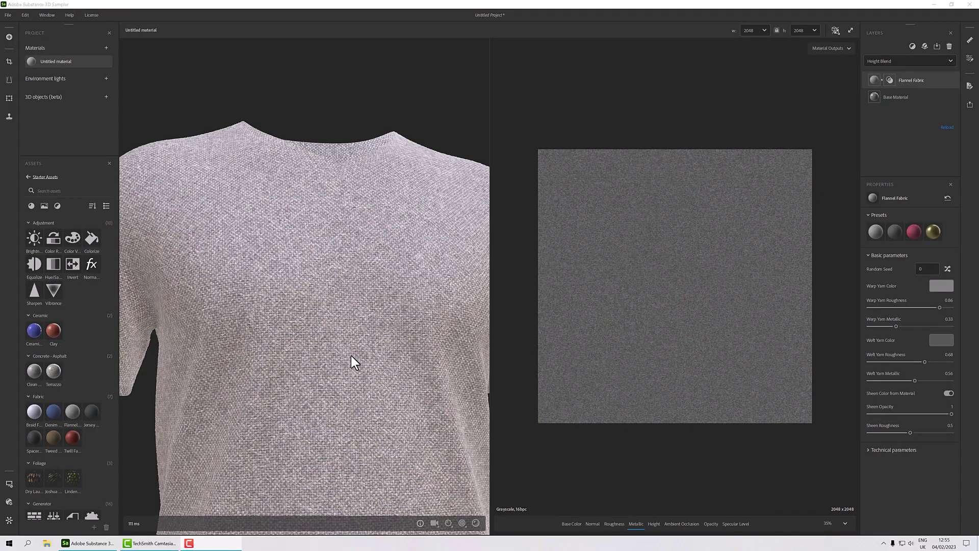
scroll(377, 309, "up", 5)
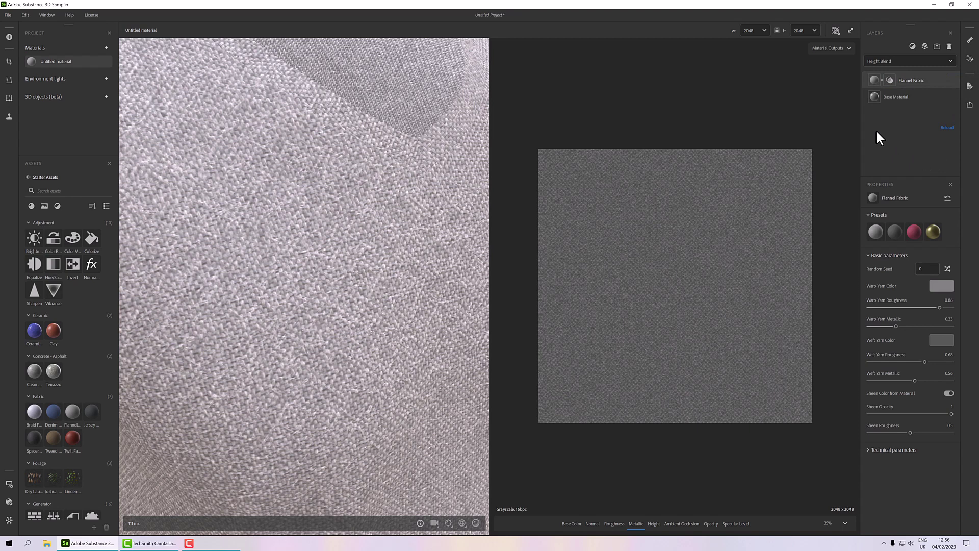
Add a Transform filter by searching 'tran', and select the new Transform layer.
left_click(913, 46)
type("transform")
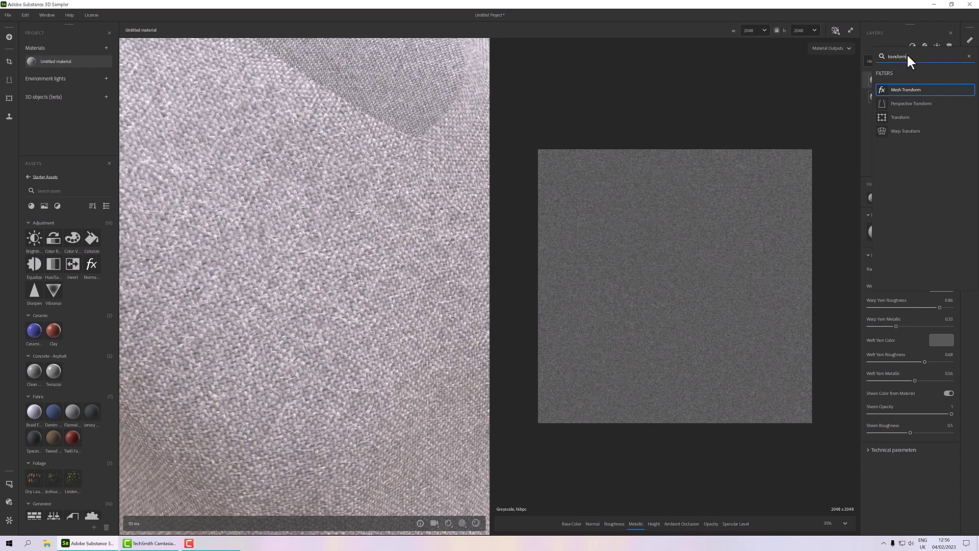
left_click(894, 120)
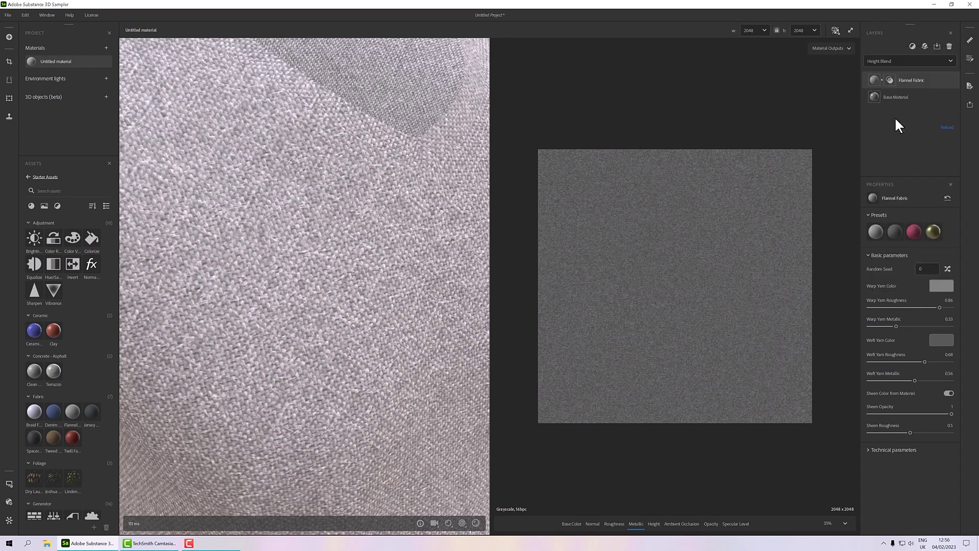
left_click(908, 83)
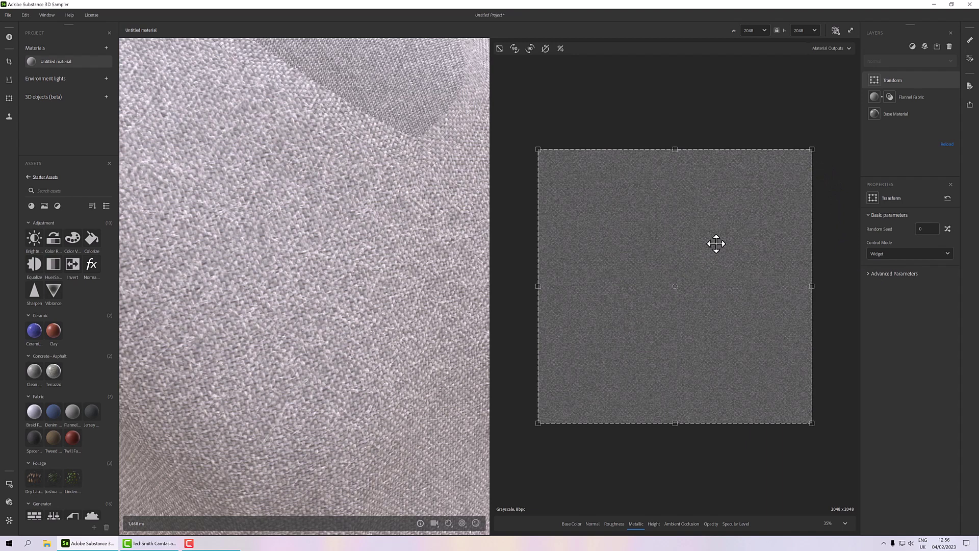
Switch the Transform control mode to Widget & Parameters and set Scale to 2.
left_click(913, 253)
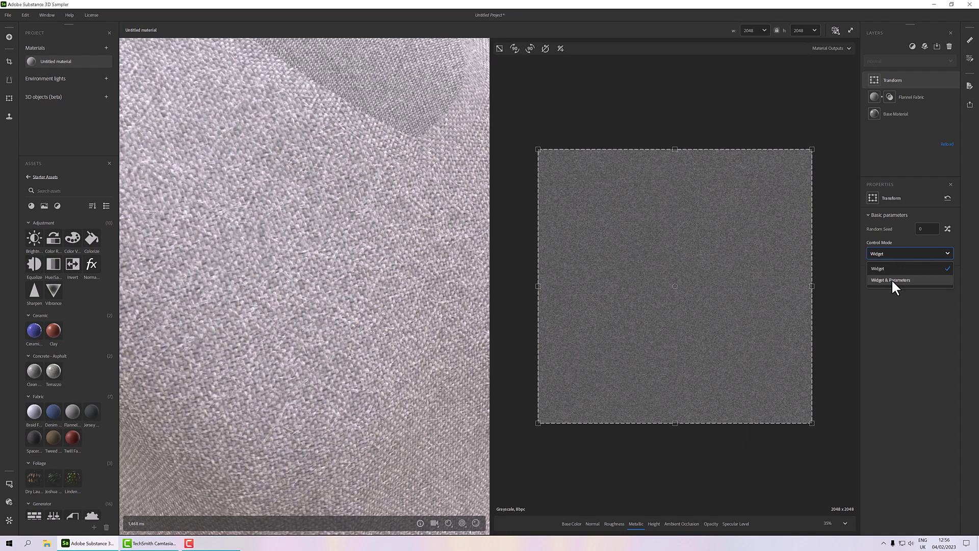
left_click(891, 279)
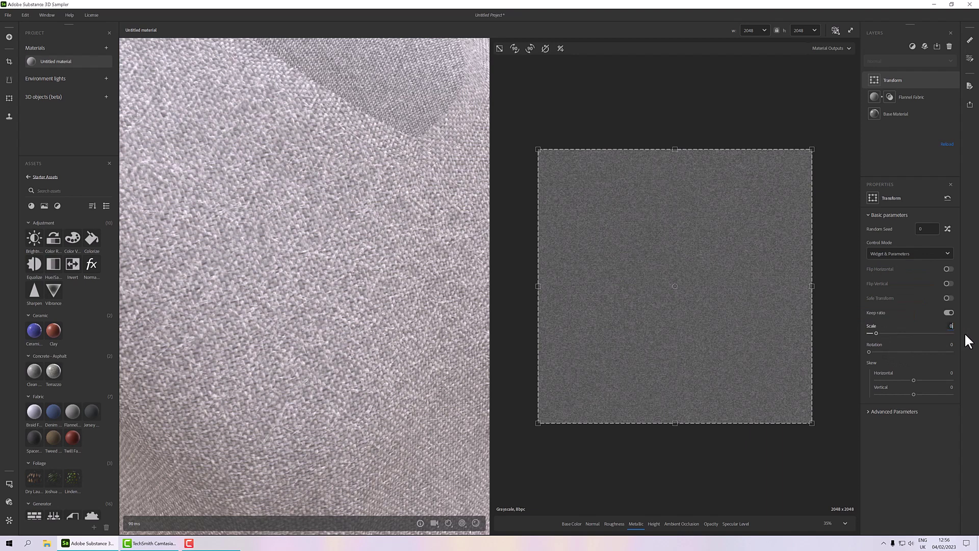
key("Return")
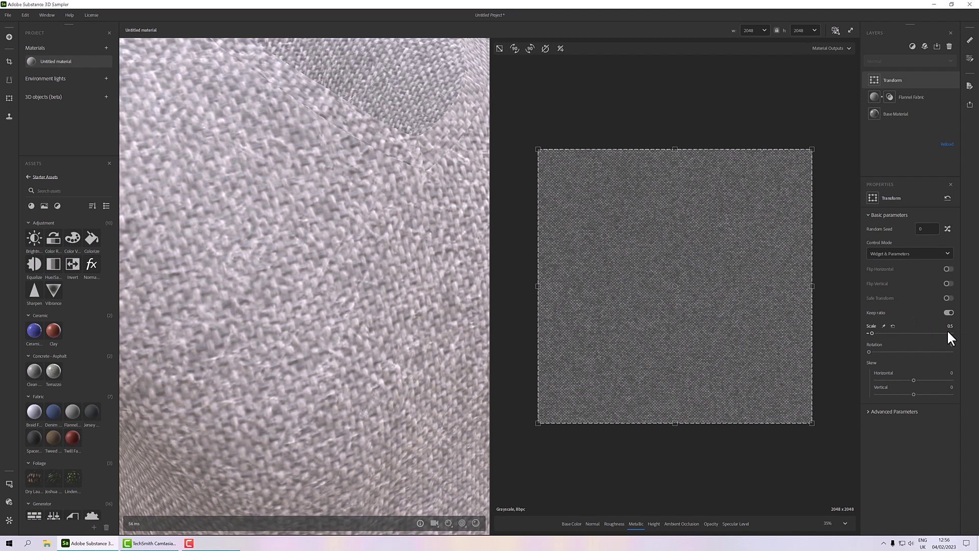
left_click(947, 327)
type("2")
key("Return")
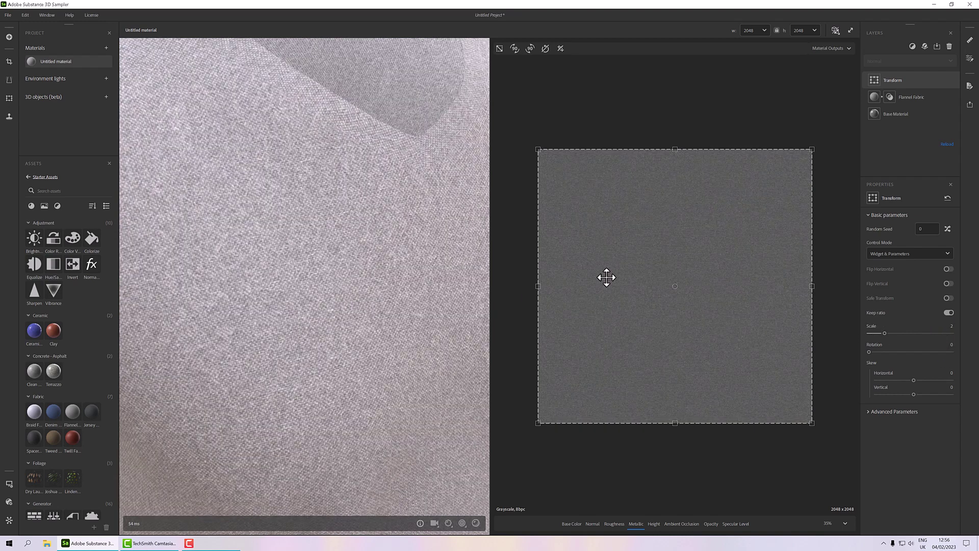
scroll(311, 311, "up", 5)
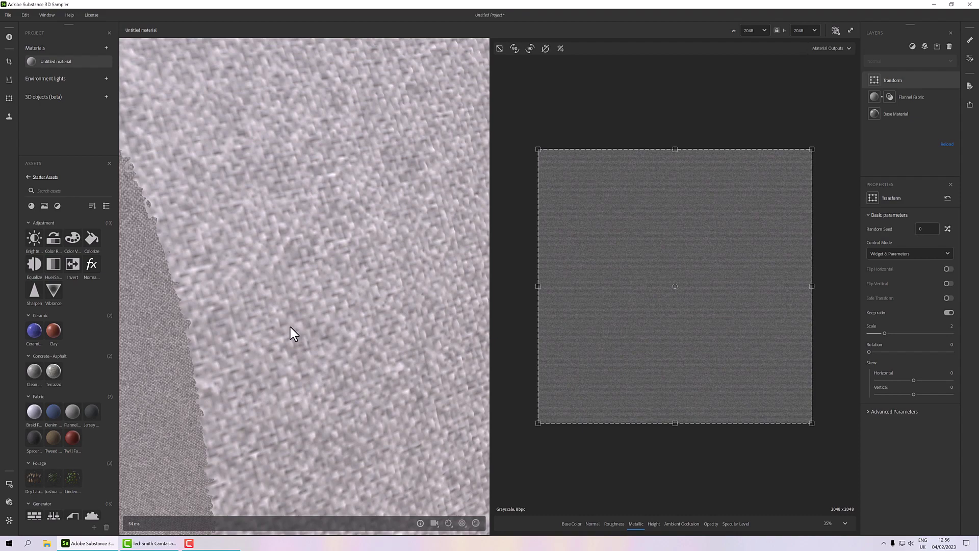
scroll(654, 325, "up", 4)
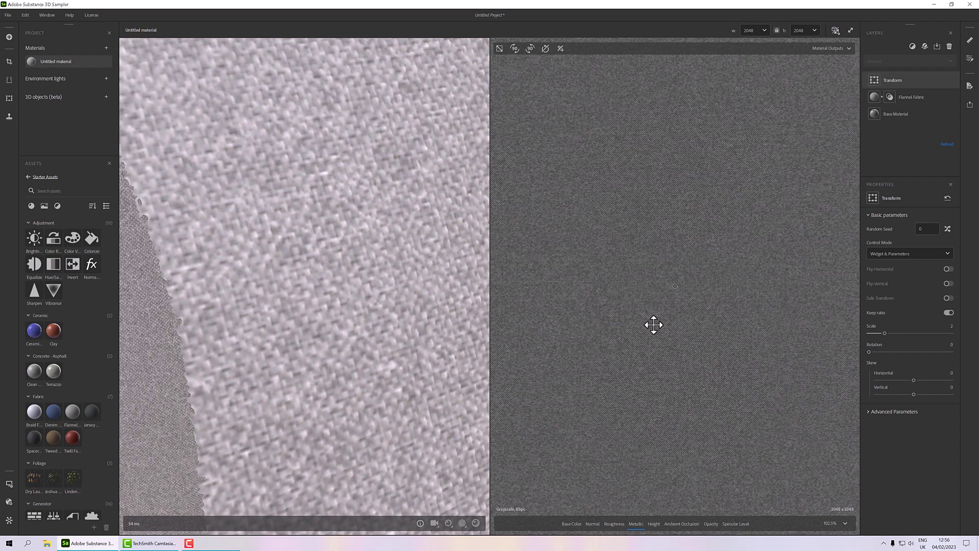
scroll(653, 325, "up", 5)
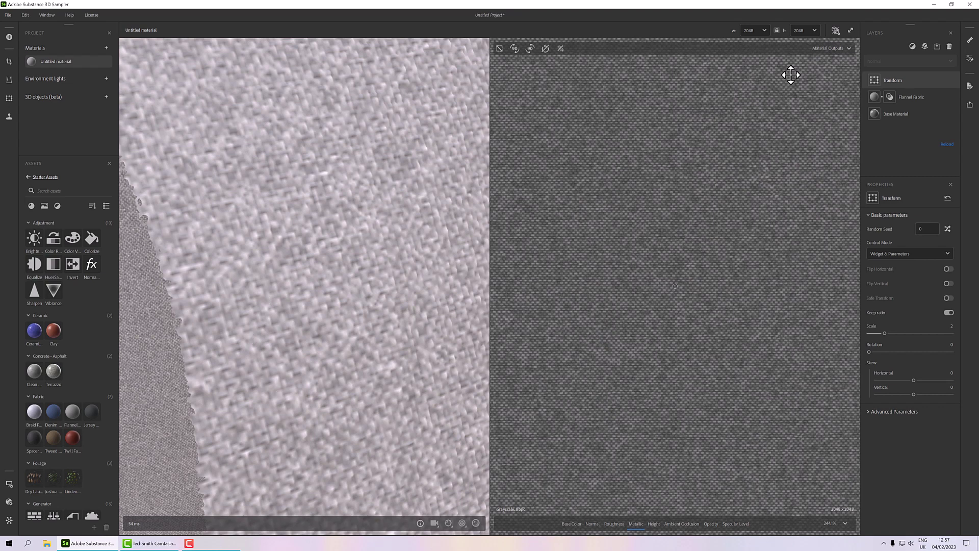
Set the output resolution to 4096 × 4096.
left_click(763, 30)
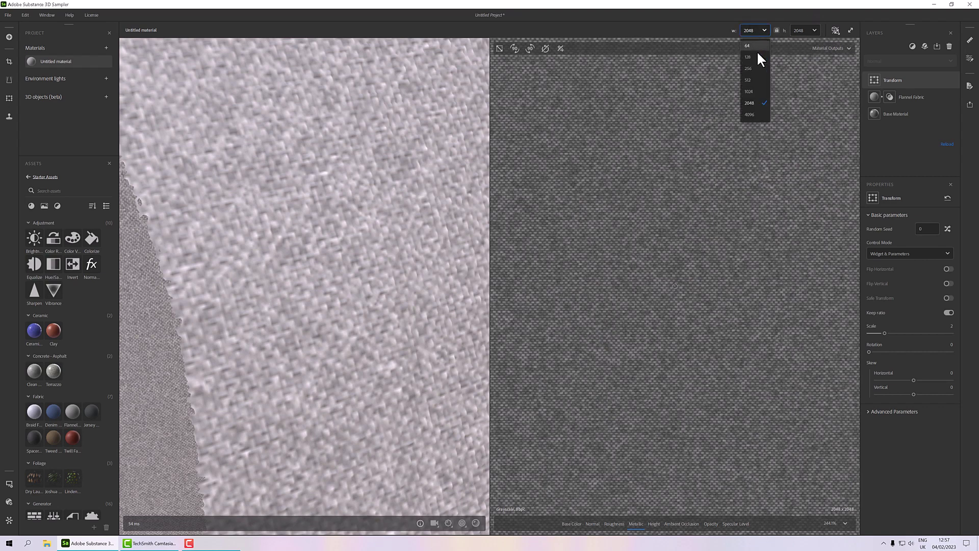
left_click(758, 113)
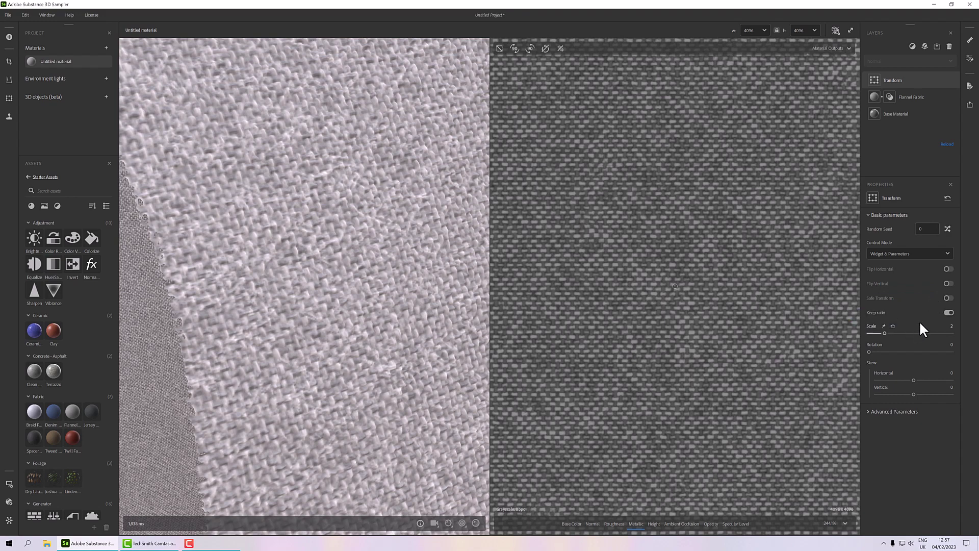
Turn on safe transform for the flannel texture.
left_click(947, 298)
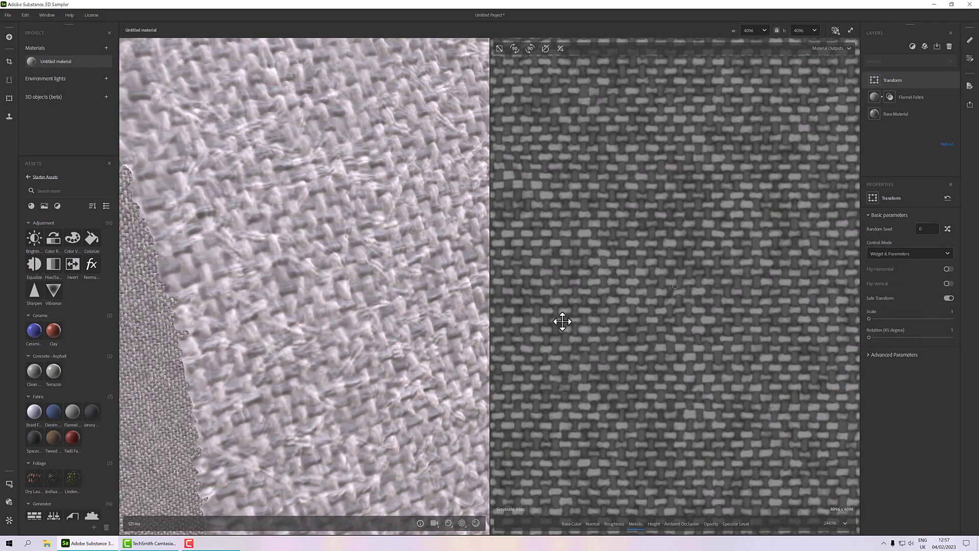
scroll(335, 322, "down", 5)
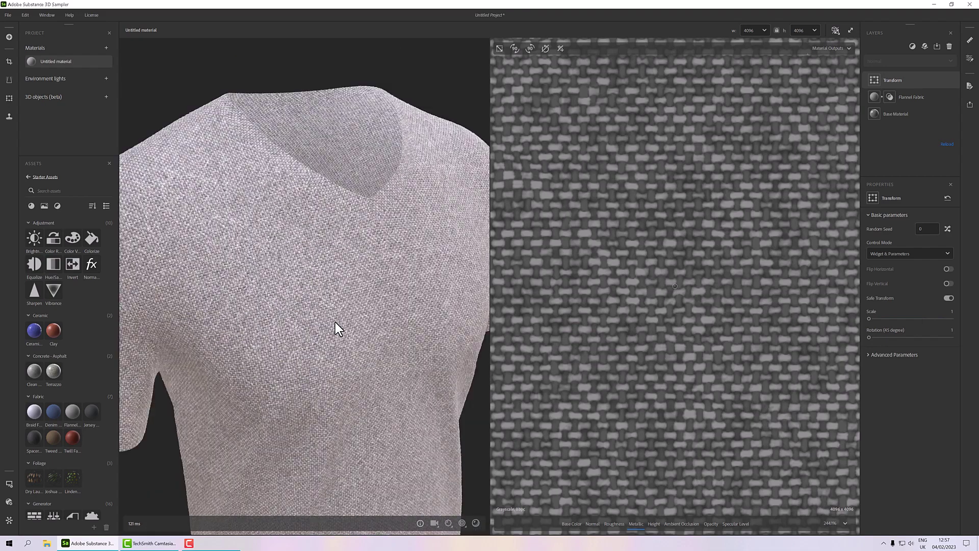
scroll(335, 323, "up", 8)
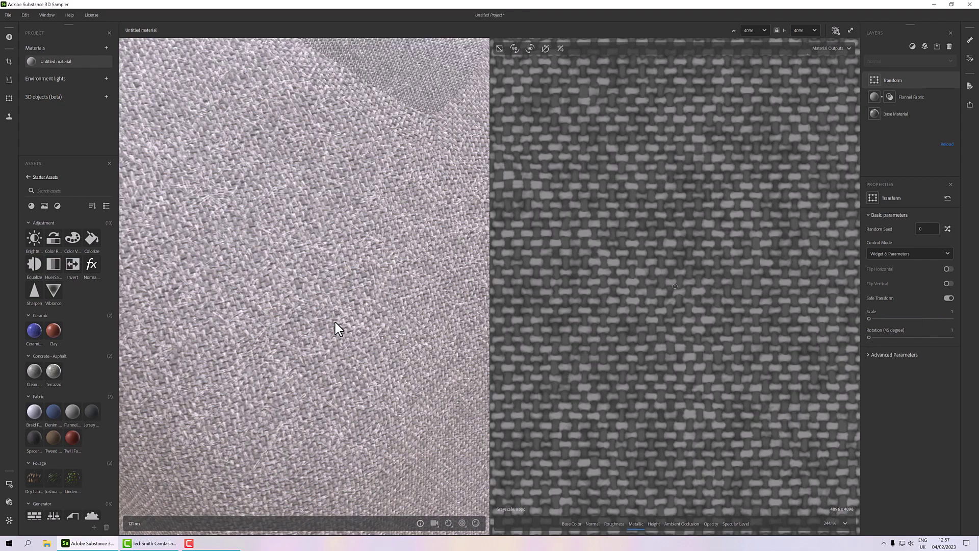
scroll(335, 322, "up", 3)
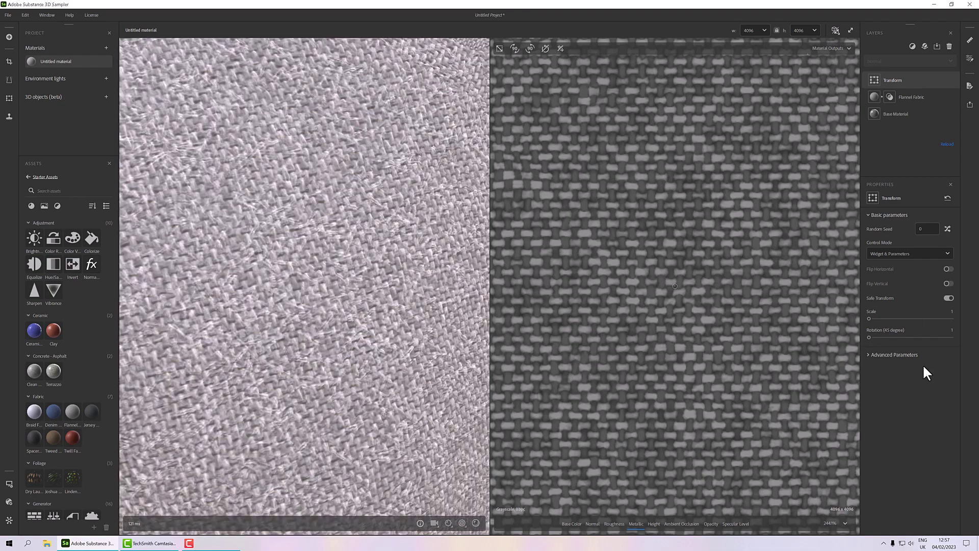
Set the Transform scale to 15, then to 2, and orbit the 3D view to check the weave.
left_click(950, 311)
type("15")
key("Return")
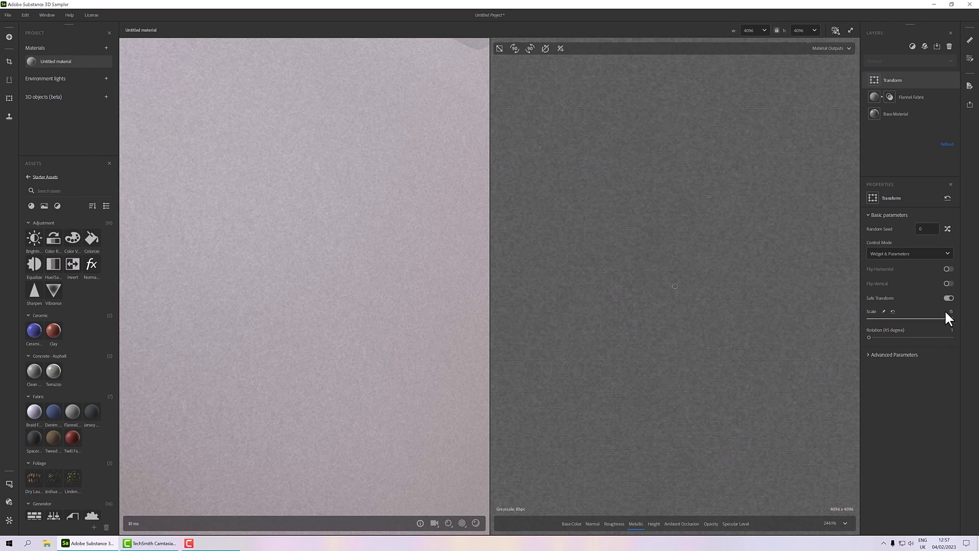
left_click(949, 312)
type("2")
key("Return")
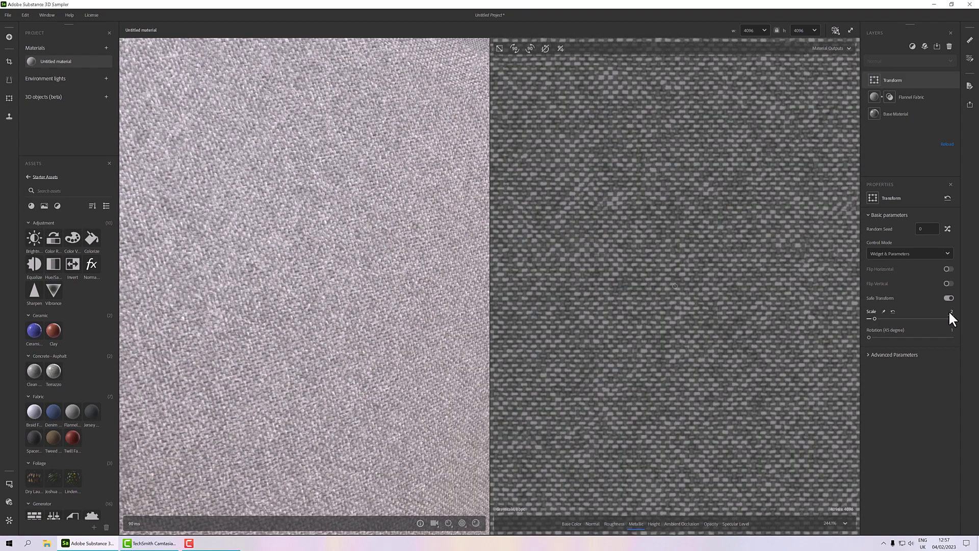
scroll(362, 286, "down", 5)
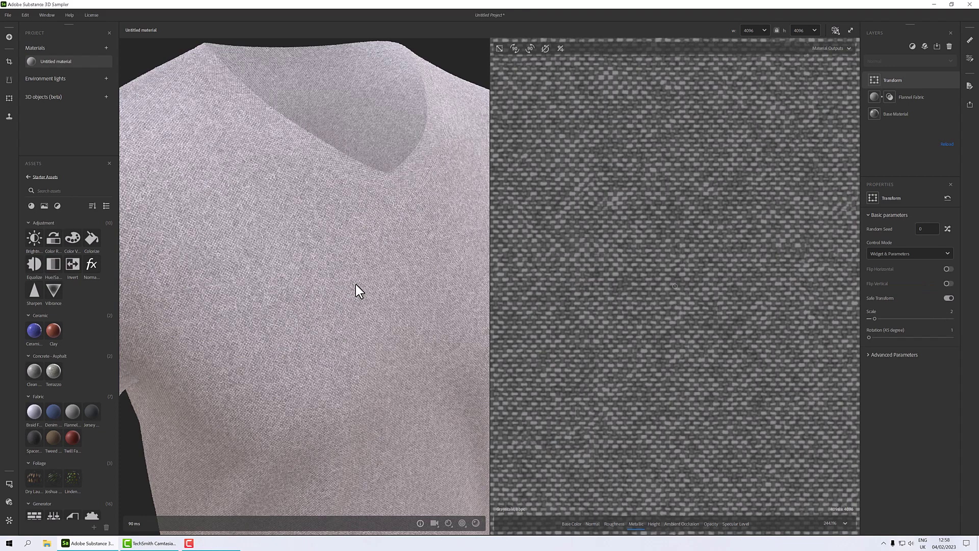
scroll(375, 284, "up", 5)
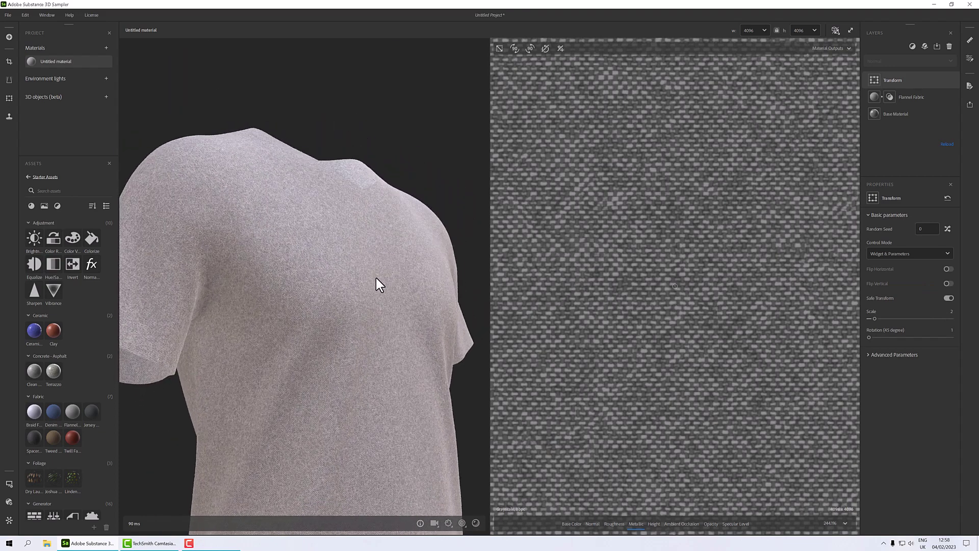
left_click_drag(348, 263, 411, 235)
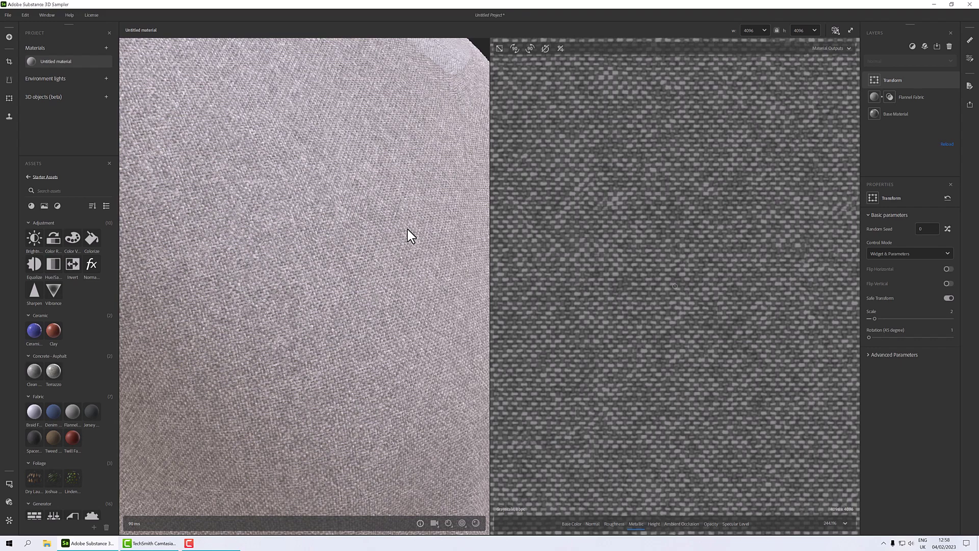
View the Normal, Roughness, Metallic, Height, Ambient Occlusion and Specular Level maps, ending on Base Color.
scroll(411, 235, "up", 2)
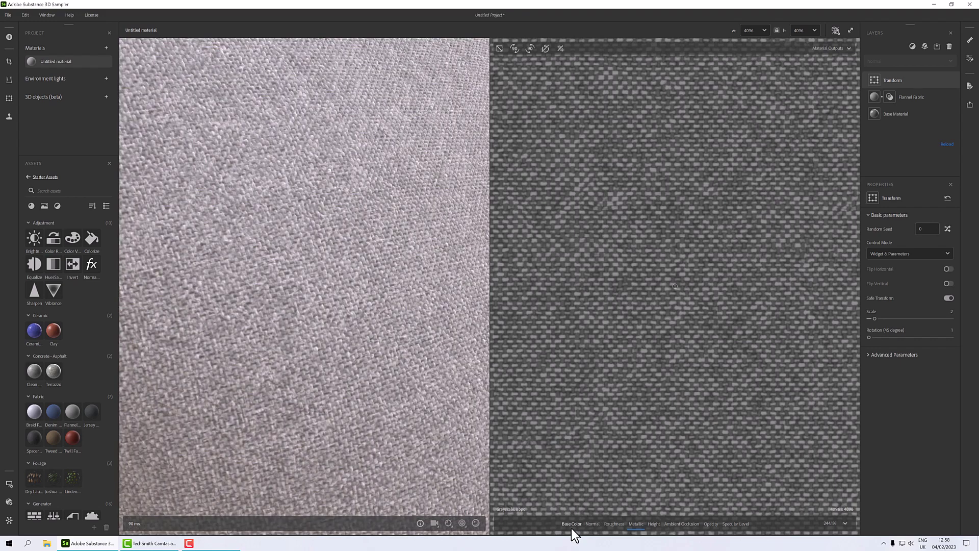
left_click(593, 524)
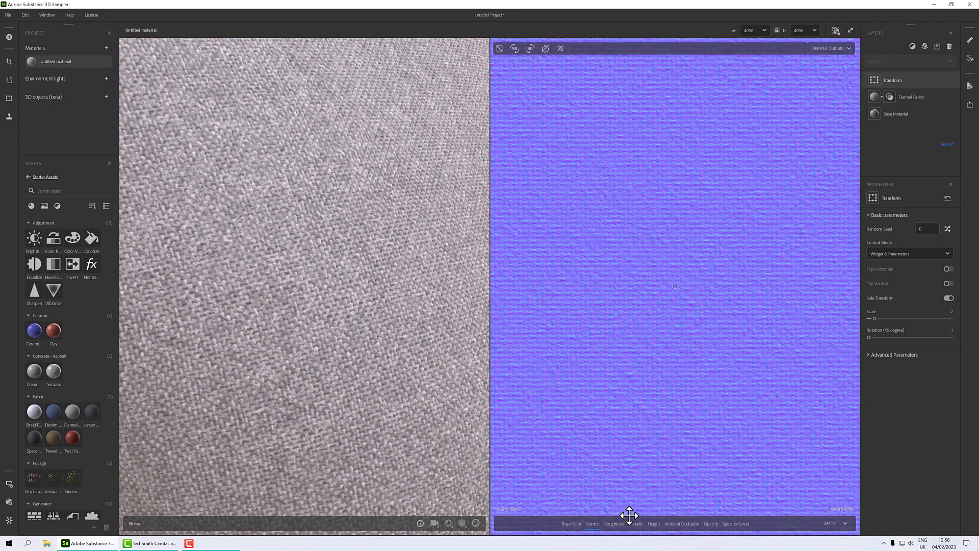
left_click(614, 524)
left_click(640, 525)
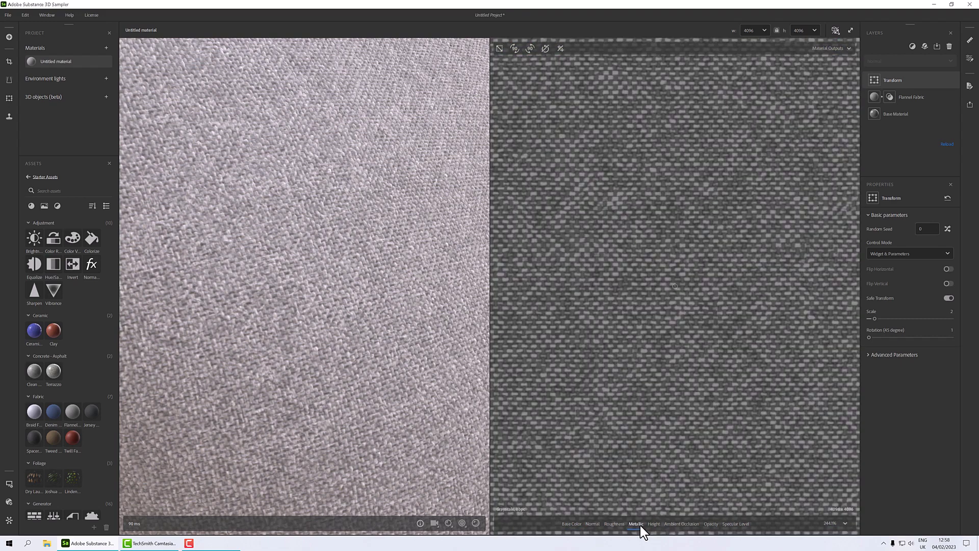
left_click(653, 523)
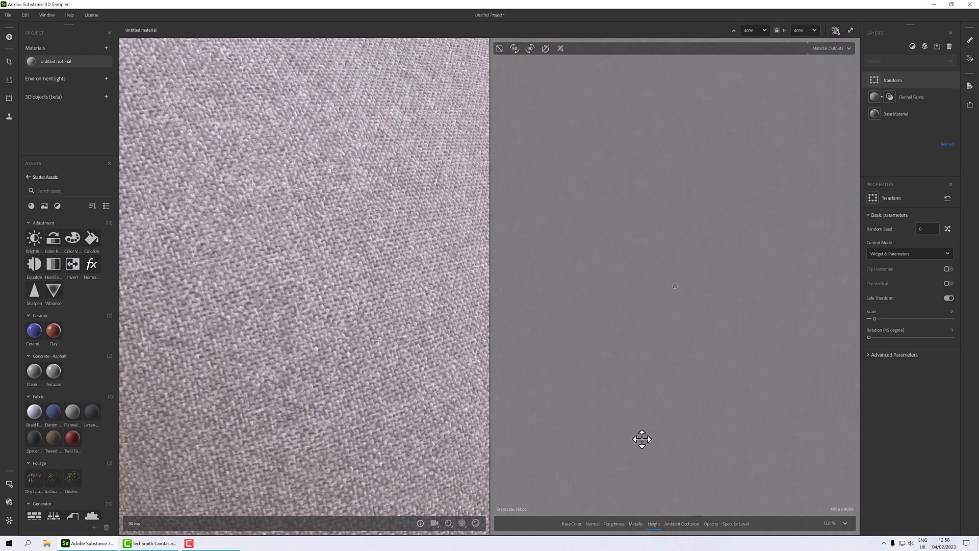
left_click(680, 525)
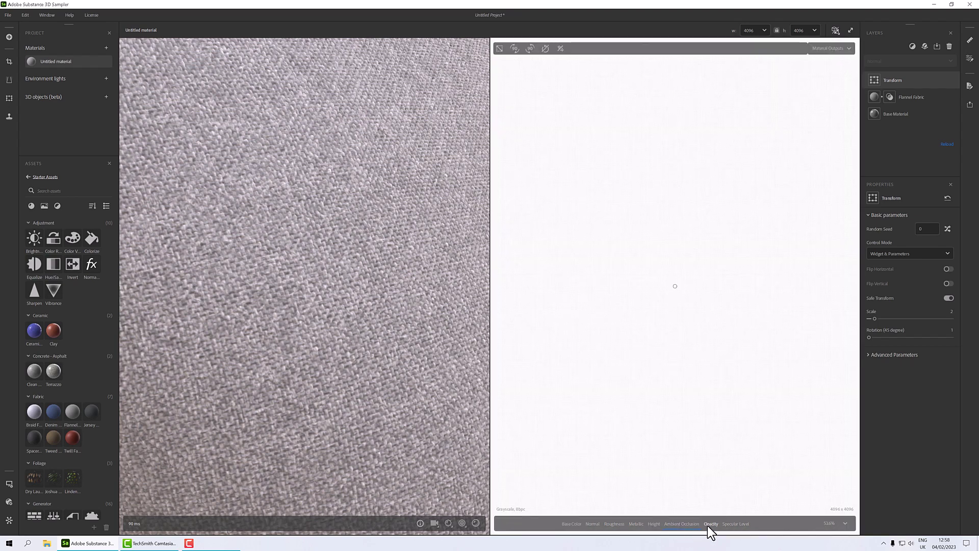
left_click(741, 526)
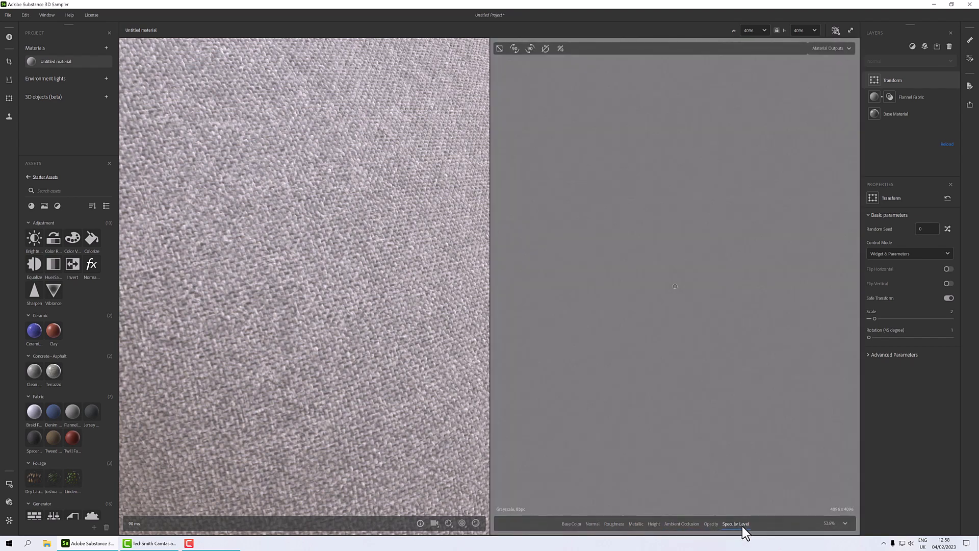
left_click(571, 526)
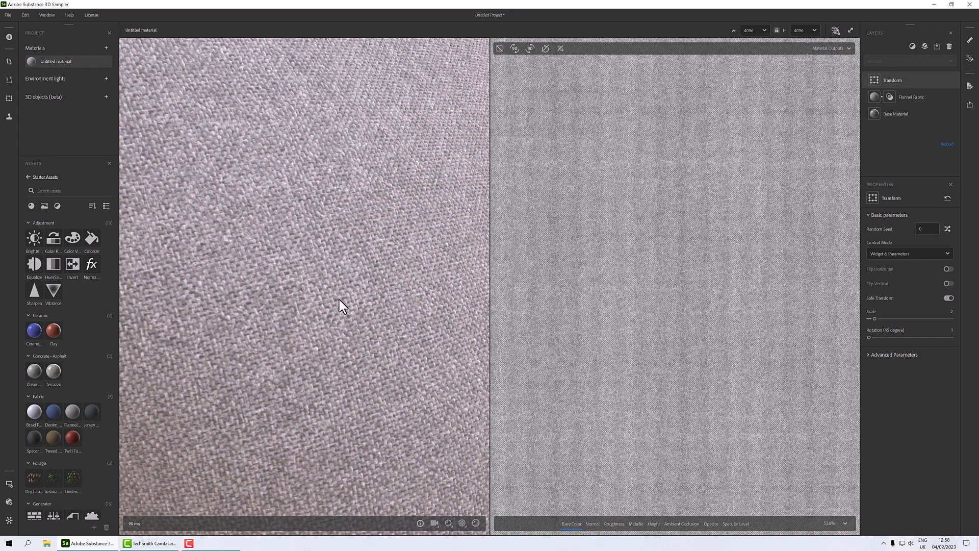
scroll(341, 300, "down", 3)
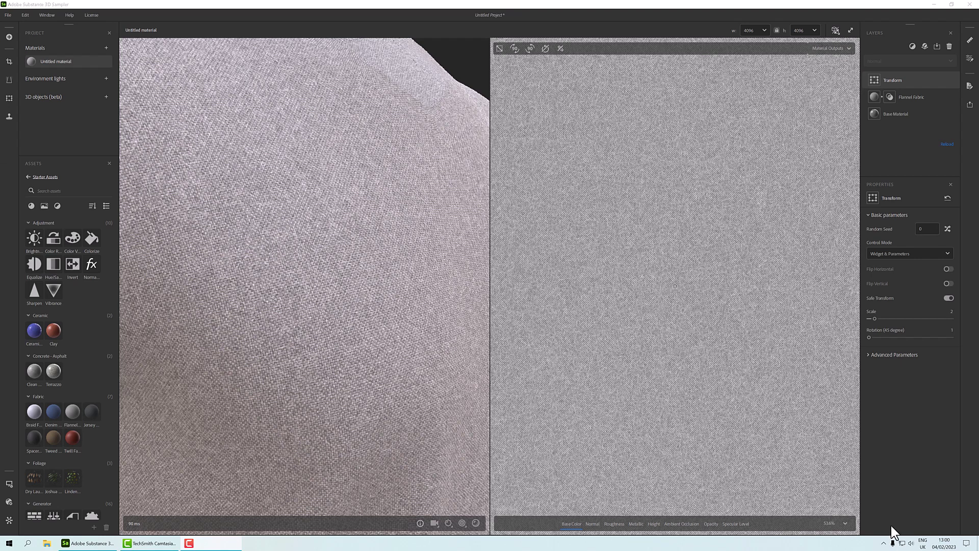
Select the Base Material layer to show its parameters.
left_click(896, 116)
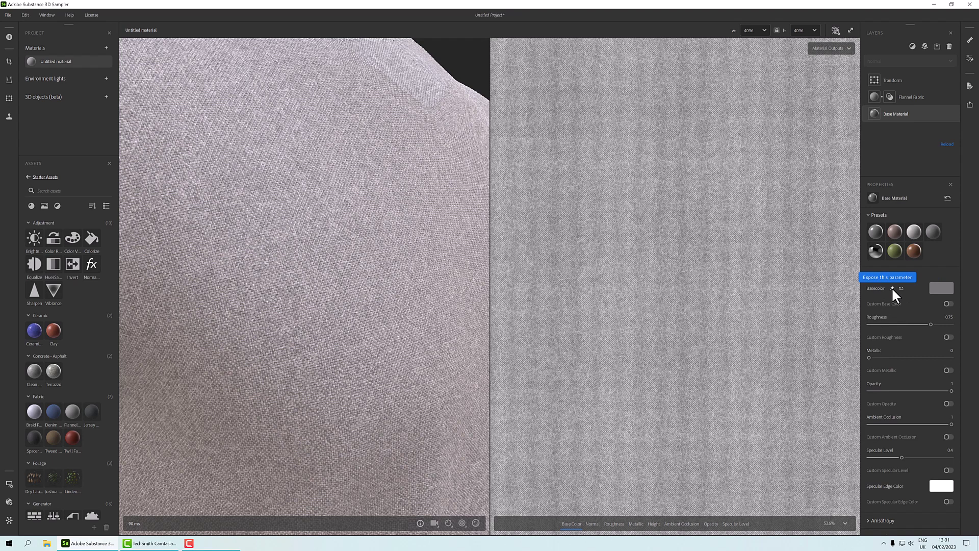
Expose Basecolor and preview a pinkish-red colour from the exposed parameters list.
left_click(893, 288)
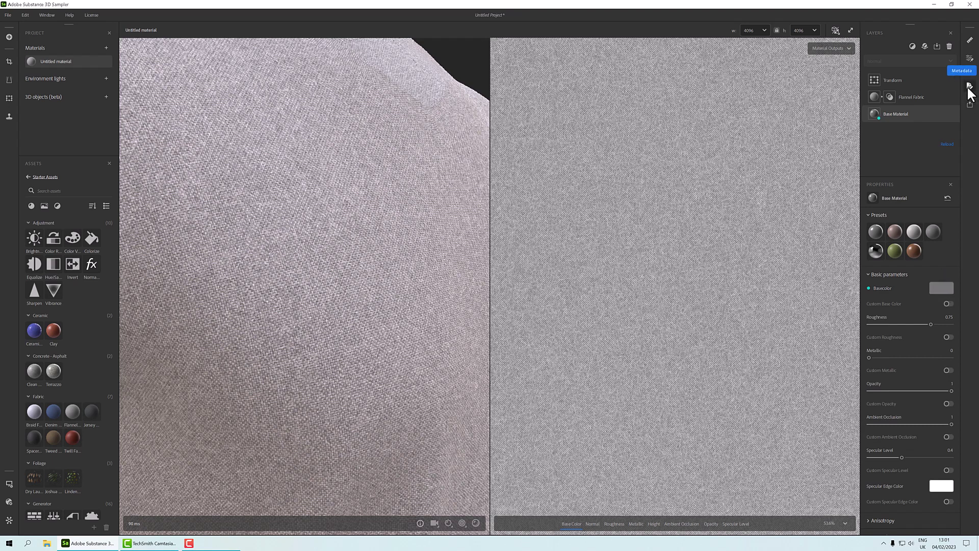
left_click(970, 58)
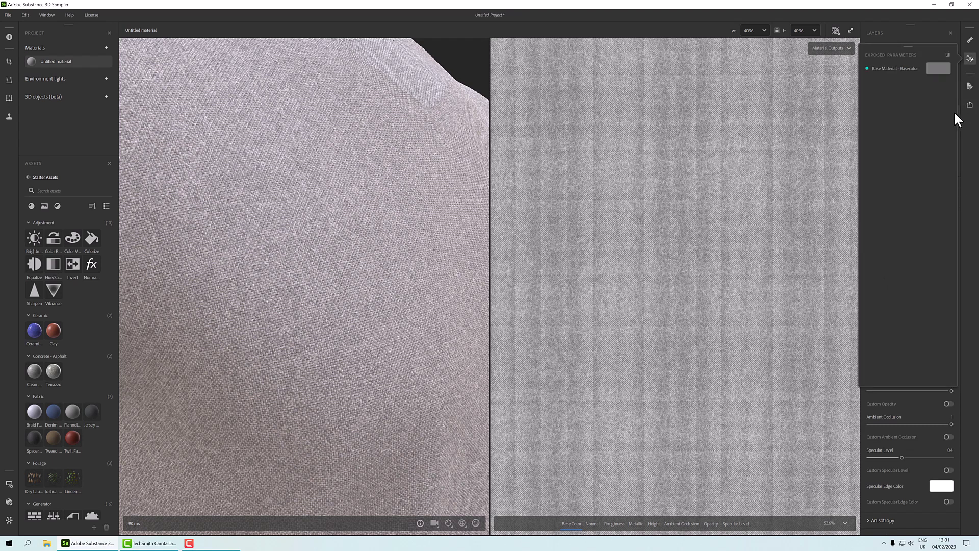
left_click(896, 66)
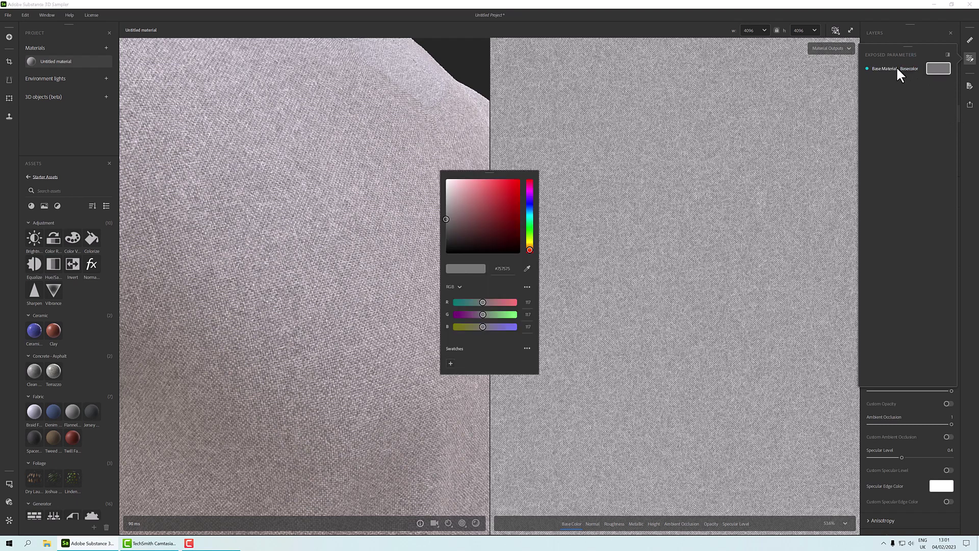
mouse_move(457, 222)
left_mouse_down()
mouse_move(483, 231)
mouse_move(492, 196)
mouse_move(491, 215)
mouse_move(441, 229)
mouse_move(443, 220)
left_mouse_up()
left_click(680, 164)
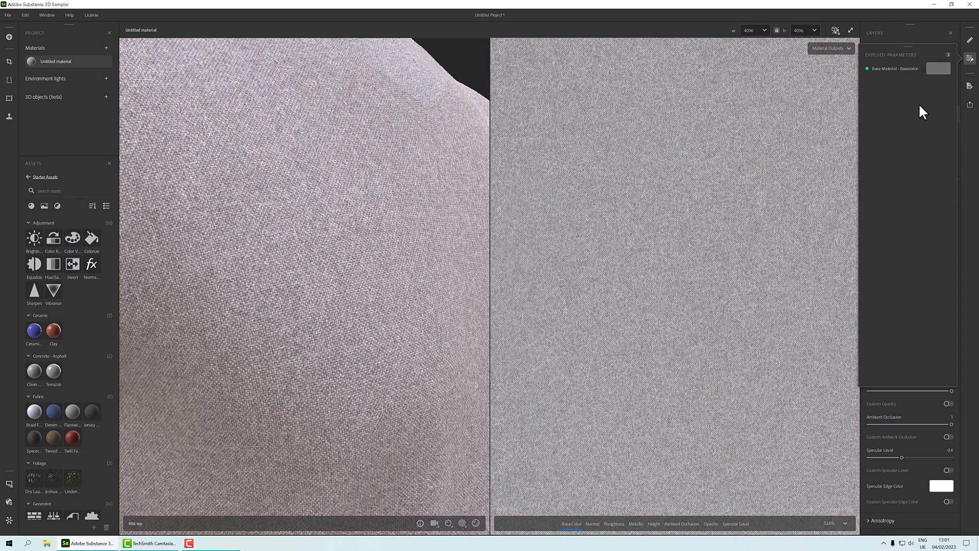
left_click(969, 59)
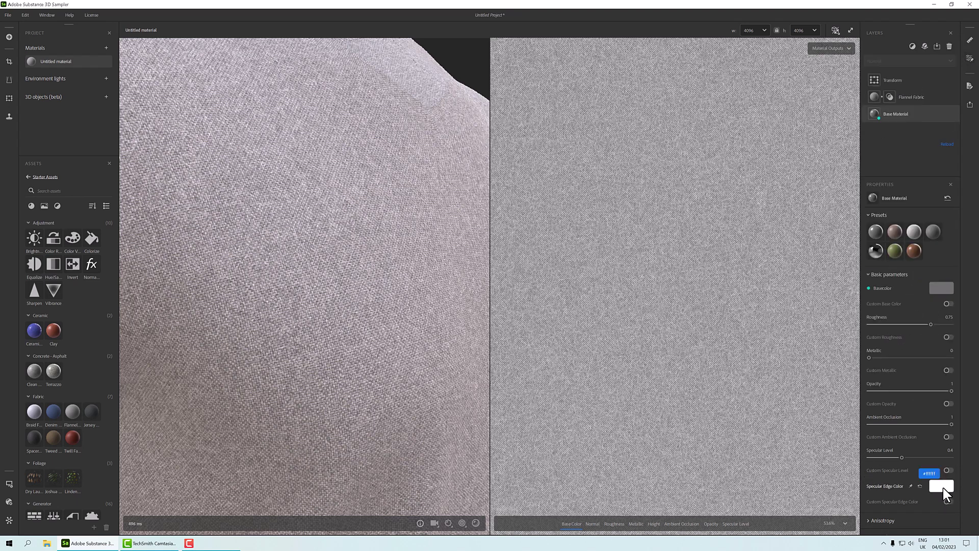
Expose the Base Material's Specular Edge Color and Metallic parameters.
left_click(911, 482)
left_click(889, 350)
scroll(893, 502, "down", 3)
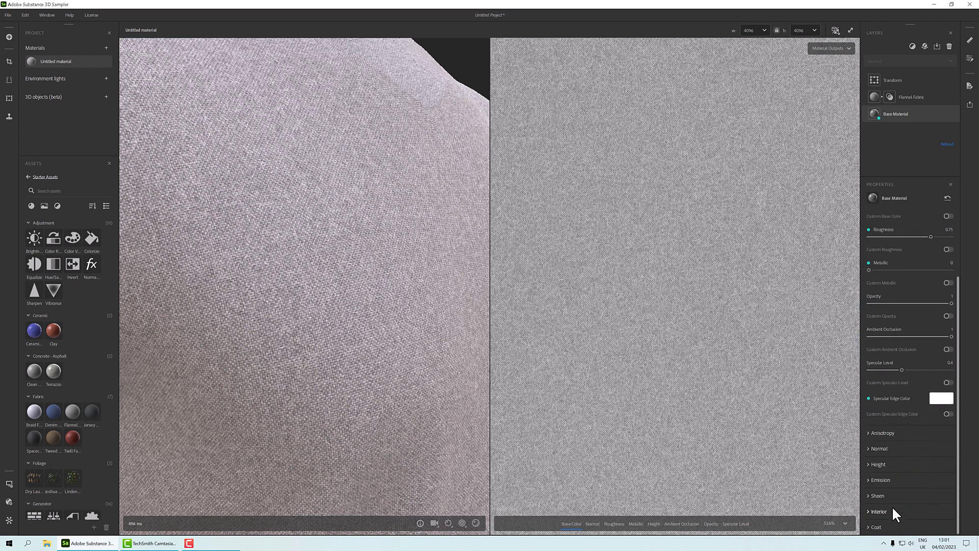
scroll(892, 500, "up", 3)
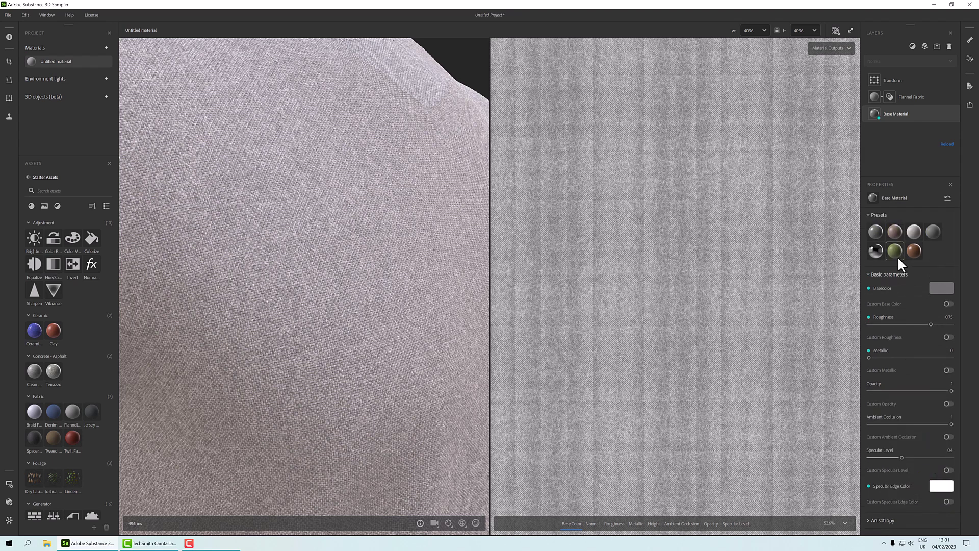
On the Flannel Fabric layer, expose Warp and Weft Yarn Color, Roughness and Metallic.
left_click(907, 94)
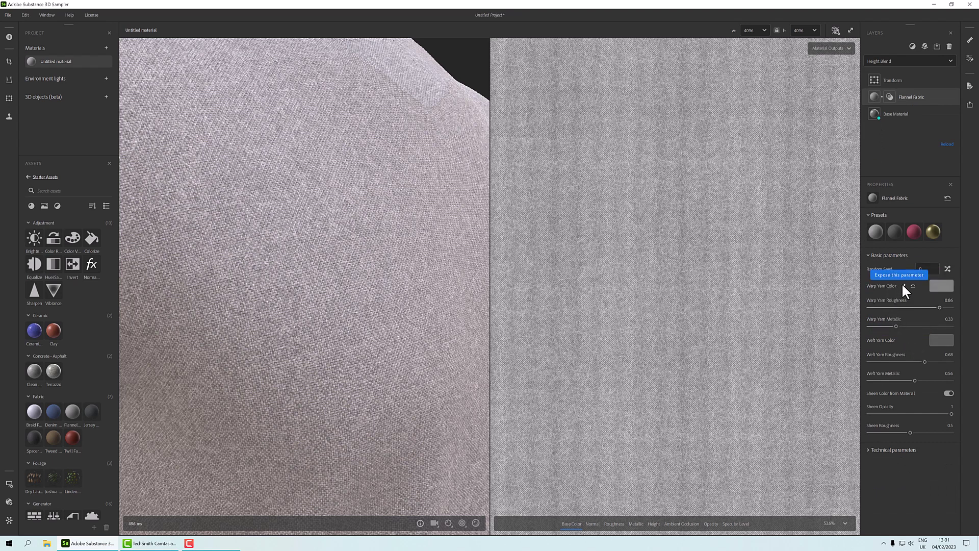
left_click(903, 286)
left_click(901, 340)
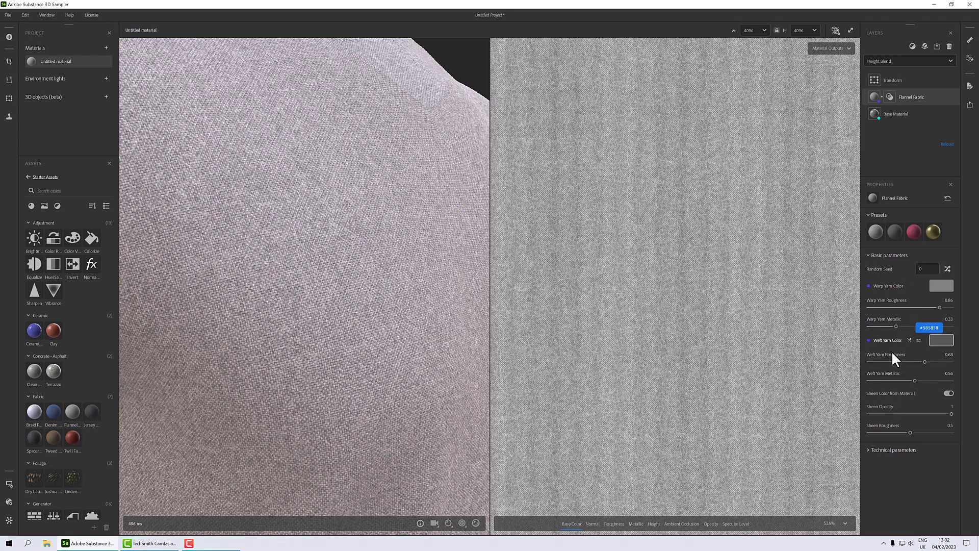
left_click(908, 299)
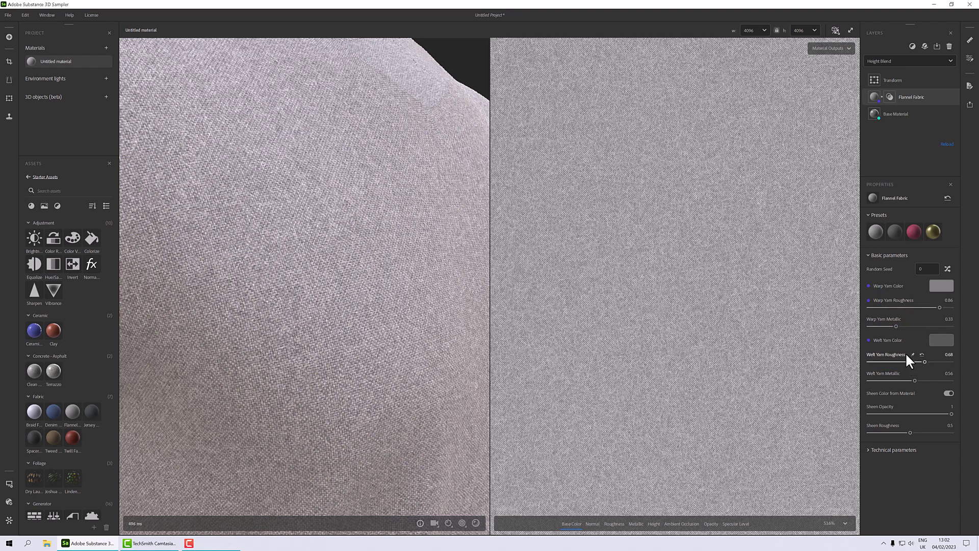
left_click(913, 355)
left_click(907, 373)
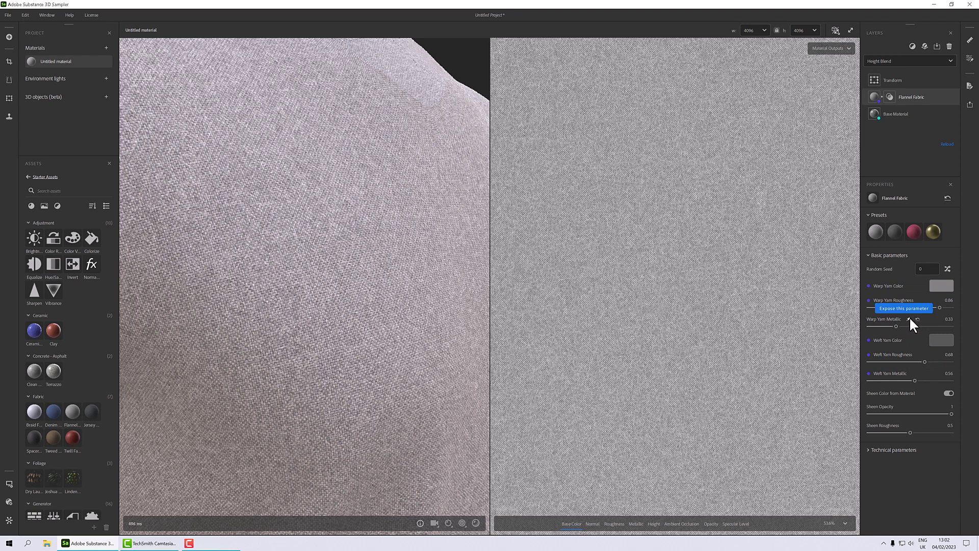
left_click(909, 317)
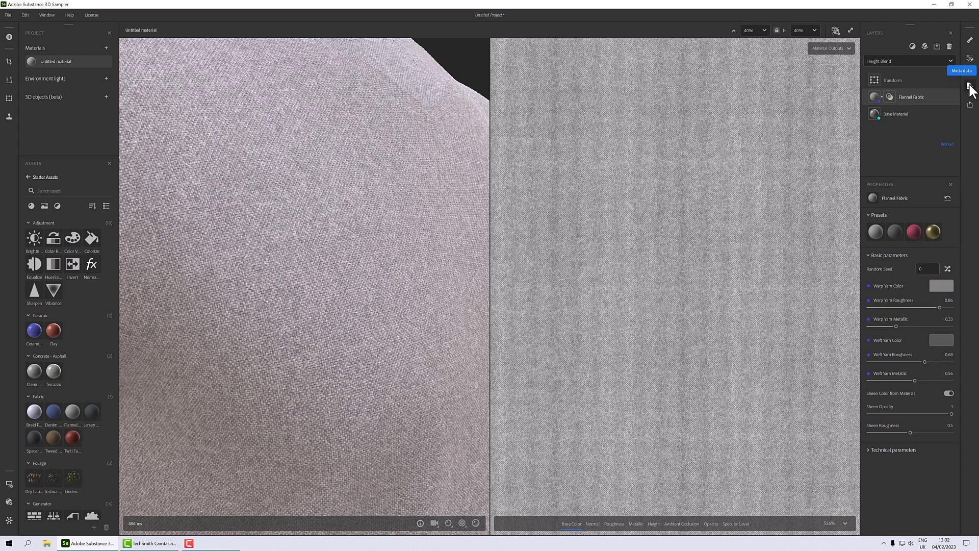
Review the exposed Flannel Fabric and Base Material parameters in the exposed parameters list.
left_click(969, 59)
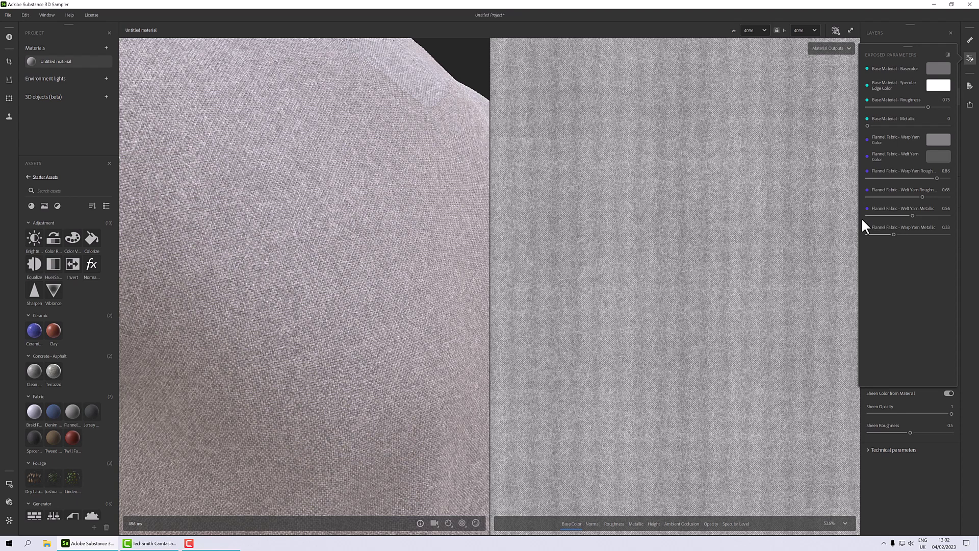
scroll(727, 193, "down", 4)
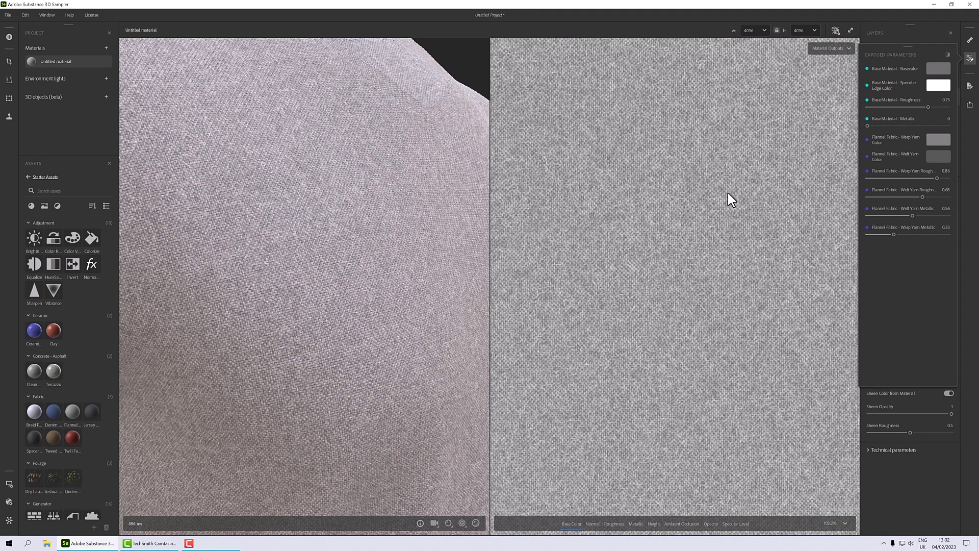
Close the exposed parameters list and show the Transform layer's settings.
left_click(970, 58)
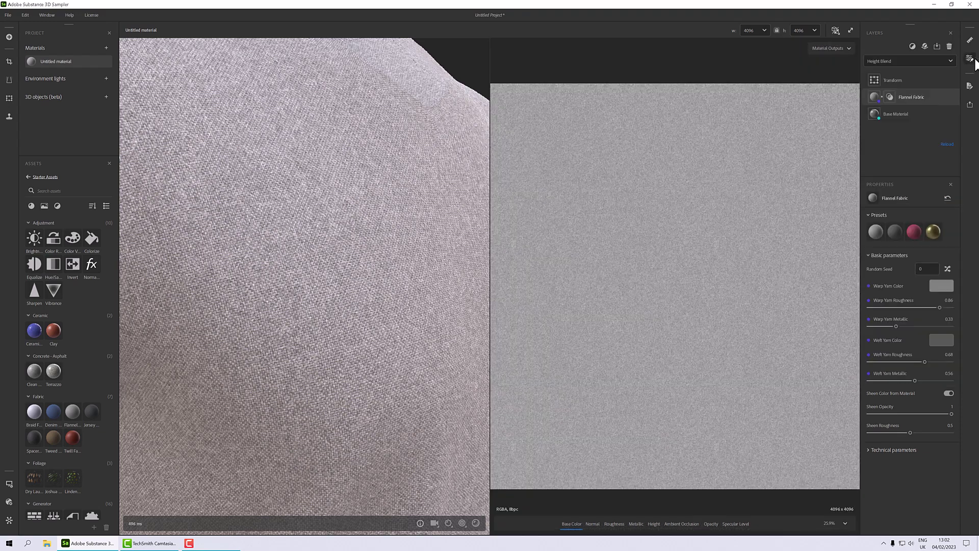
left_click(906, 77)
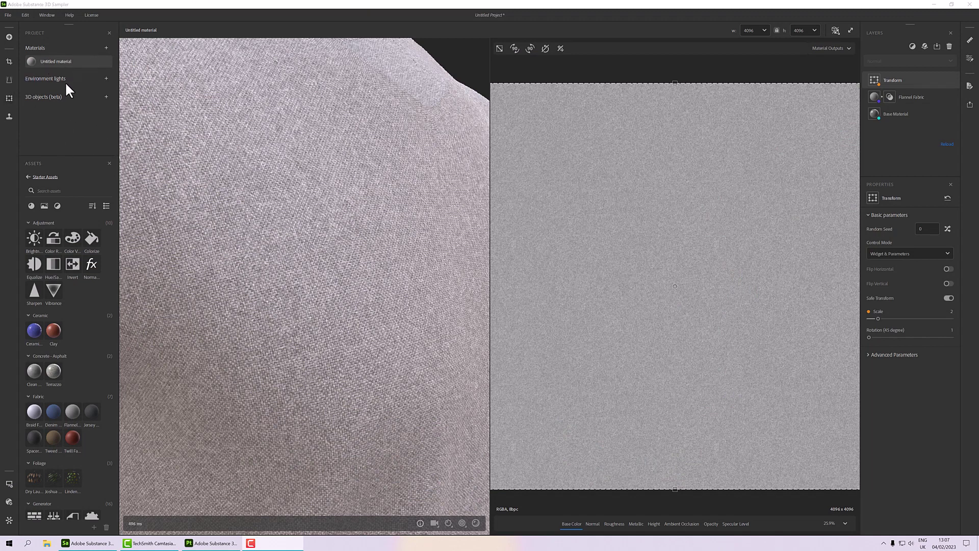
Rename the Untitled material to 'Basic Cloth' in the Project panel.
mouse_move(51, 63)
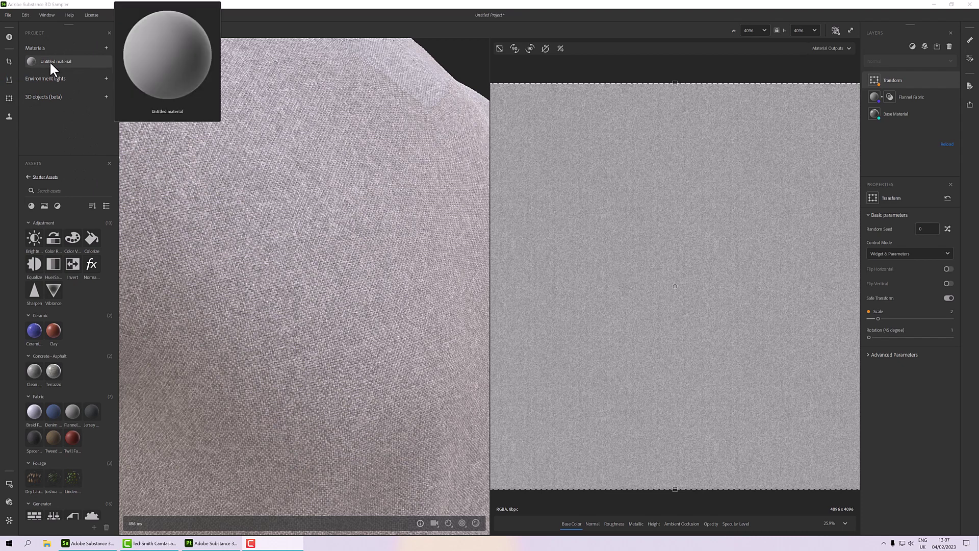
right_click(50, 60)
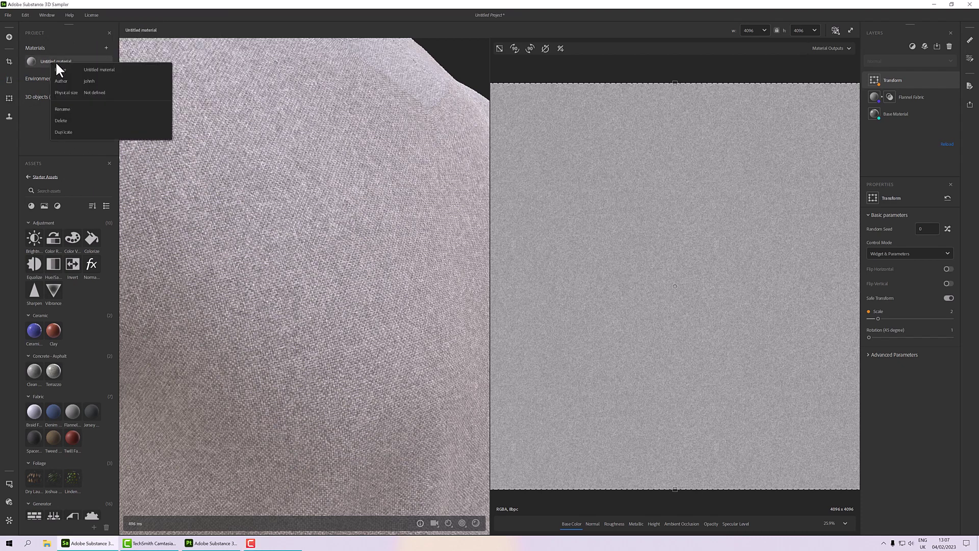
left_click(85, 110)
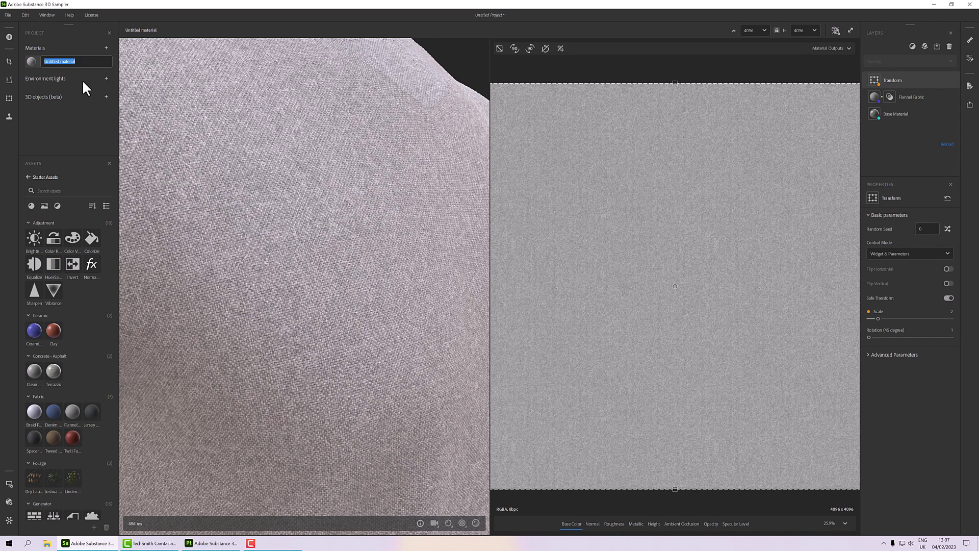
type("Basic Cloth")
key("Return")
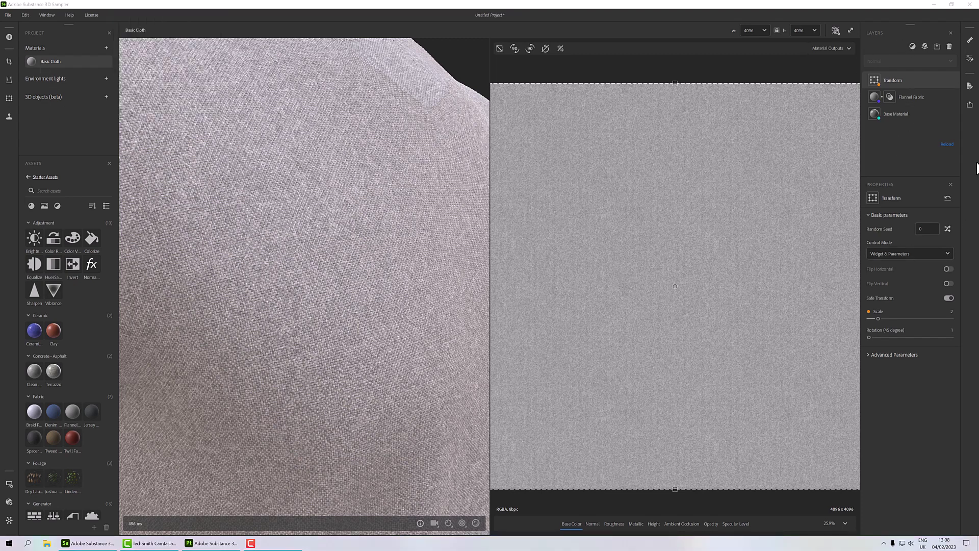
Send Basic Cloth to Substance 3D Painter and switch over to Painter.
left_click(970, 105)
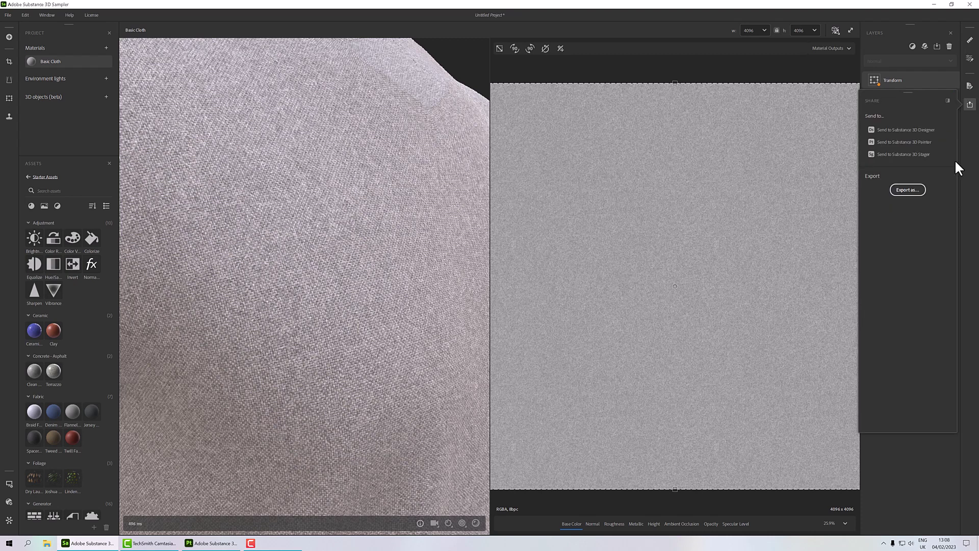
left_click(898, 142)
left_click(211, 545)
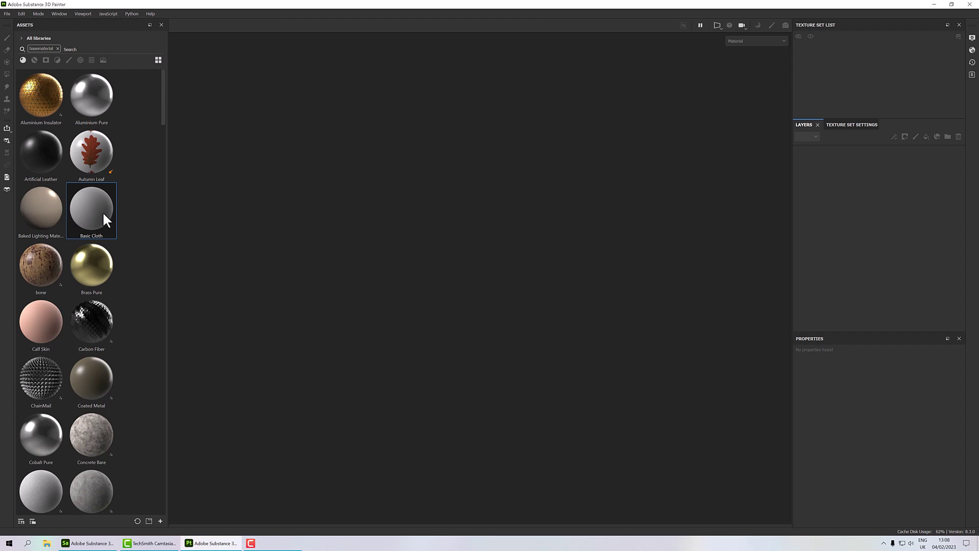
Open the MeetMat.spp sample project from File > Open sample.
left_click(7, 14)
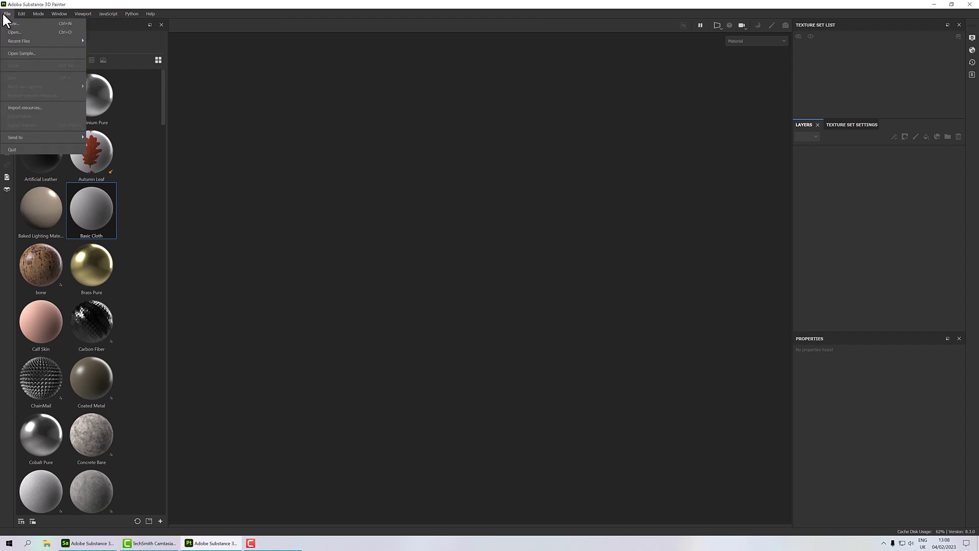
mouse_move(22, 14)
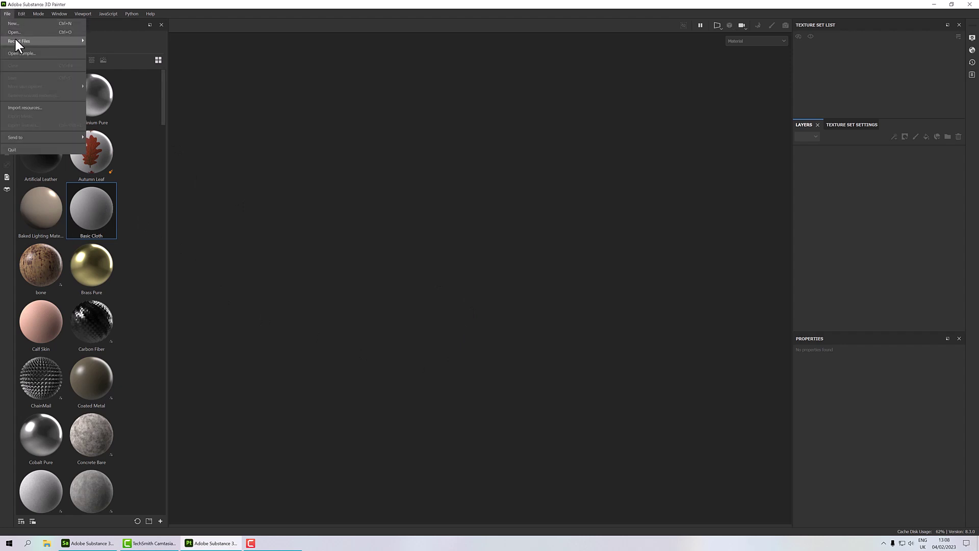
left_click(20, 51)
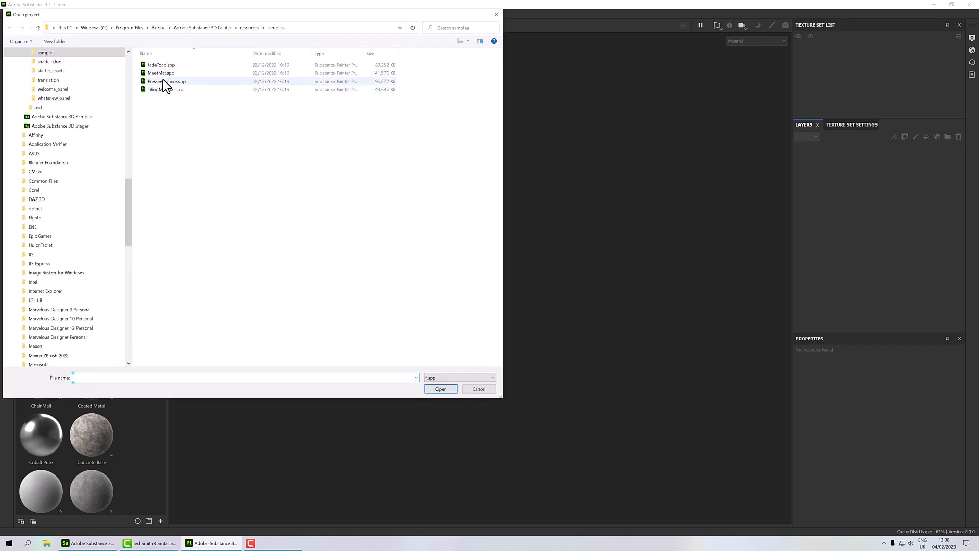
double_click(164, 72)
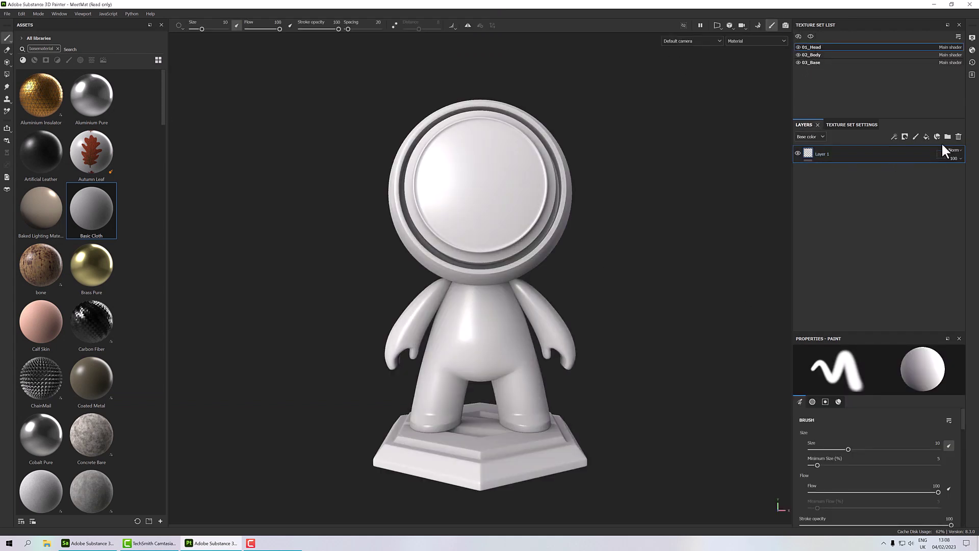
Replace the default empty layer with a Basic Cloth fill layer covering MeetMat's head.
left_click(958, 136)
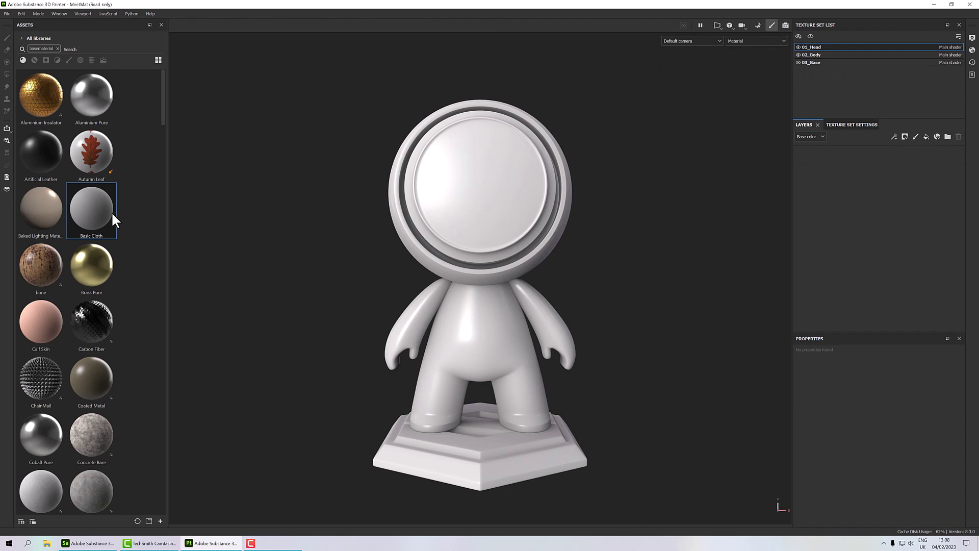
left_click_drag(113, 215, 815, 194)
scroll(493, 227, "up", 3)
scroll(494, 228, "up", 6)
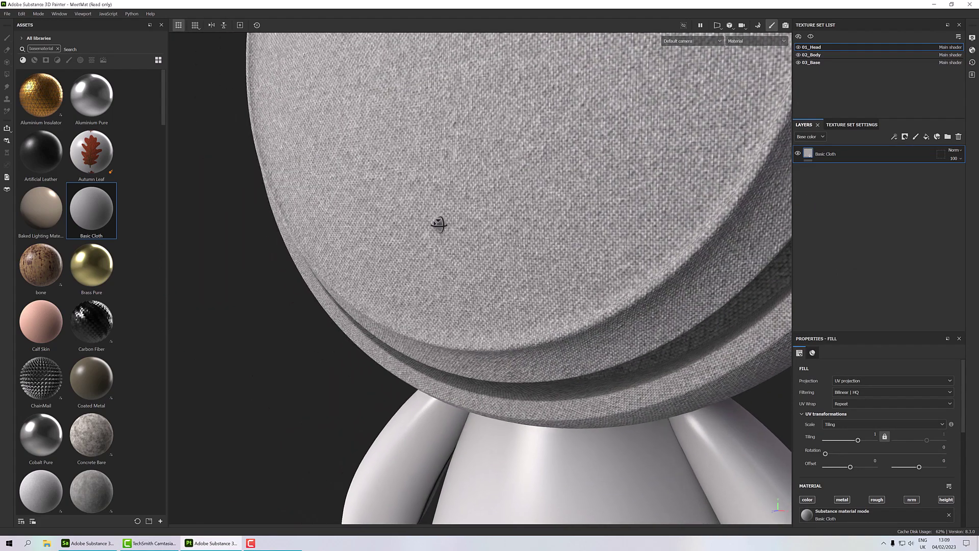
View the cloth-covered head from the side and enlarge Properties - Fill to show yarn and Transform Scale.
left_click_drag(438, 224, 459, 326, "alt")
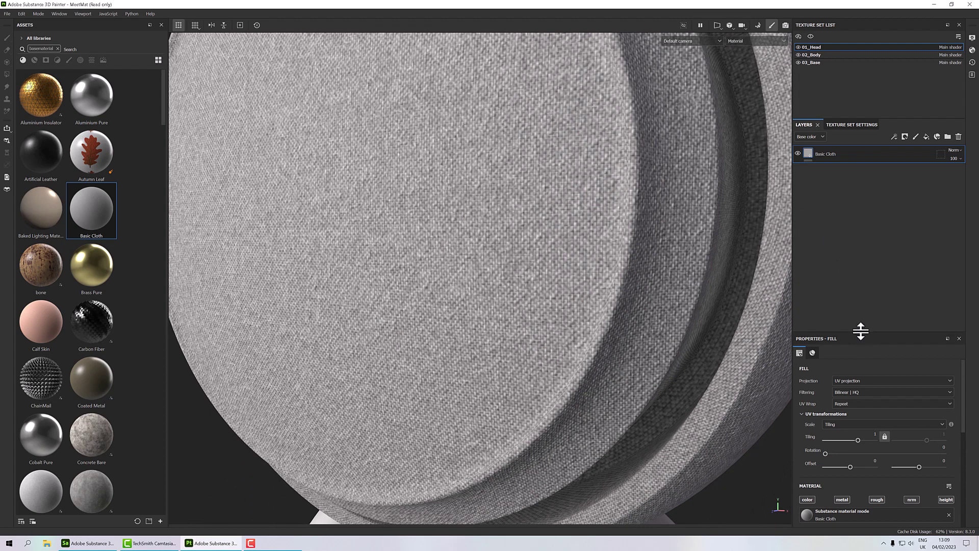
left_click_drag(858, 329, 861, 169)
scroll(861, 378, "down", 3)
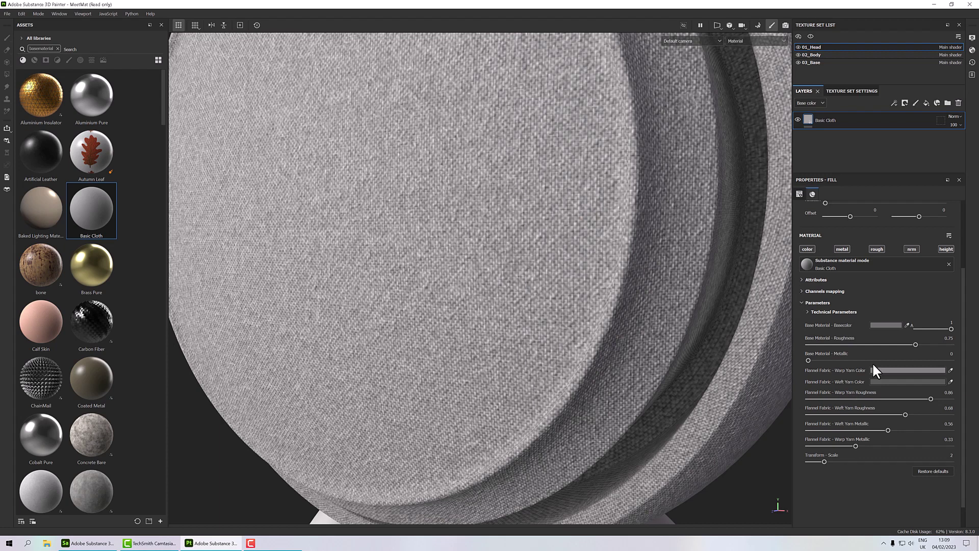
Make the Basic Cloth Basecolor pink and the Warp Yarn Color red.
left_click(873, 327)
left_click_drag(820, 359, 814, 353)
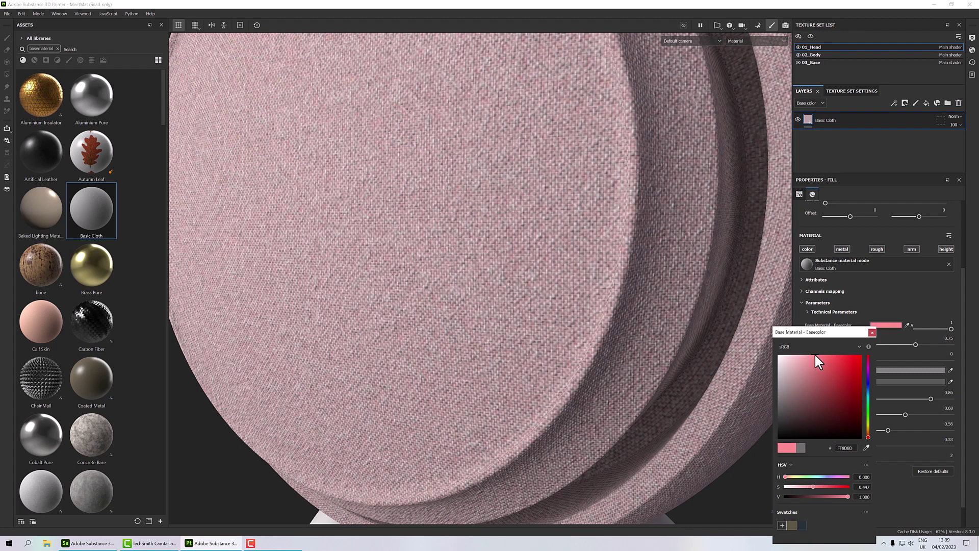
left_click(872, 326)
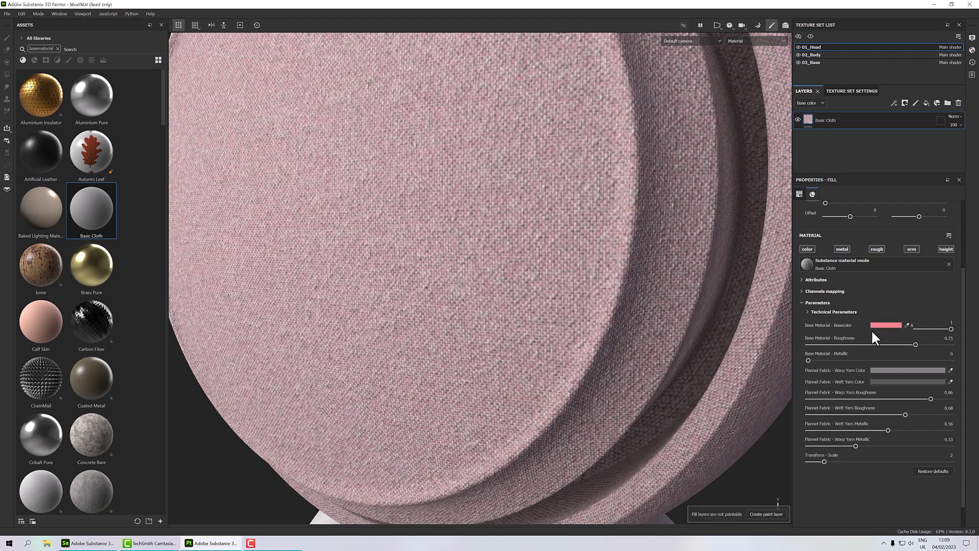
left_click(882, 369)
mouse_move(815, 363)
left_mouse_down()
mouse_move(819, 349)
mouse_move(829, 353)
left_mouse_up()
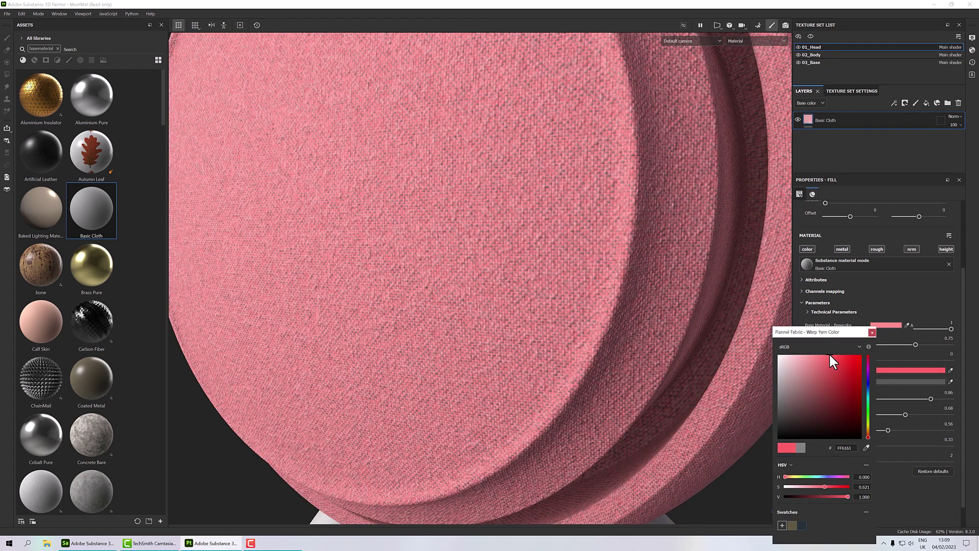
left_click(872, 332)
Set the Weft Yarn Color to pale pink and collapse the Attributes section.
left_click(881, 382)
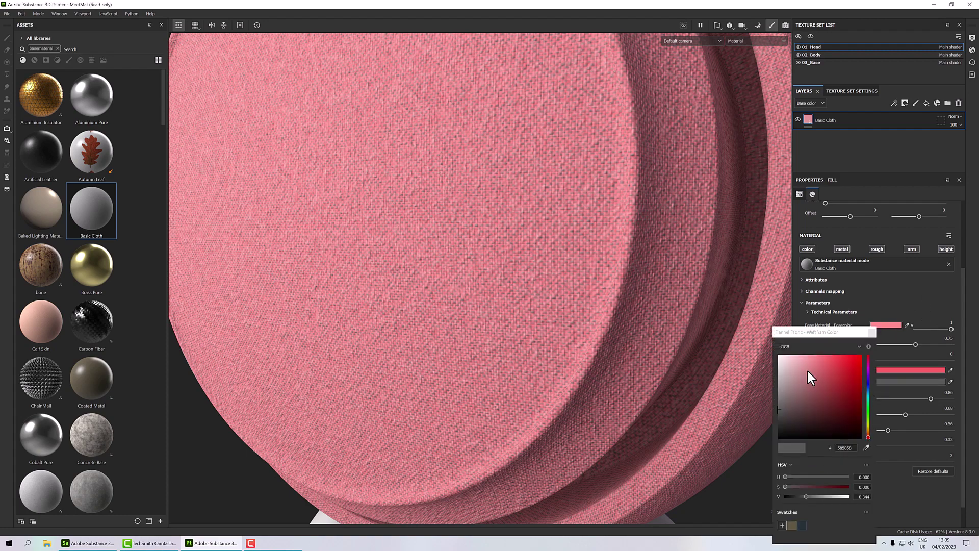
left_click_drag(807, 372, 797, 356)
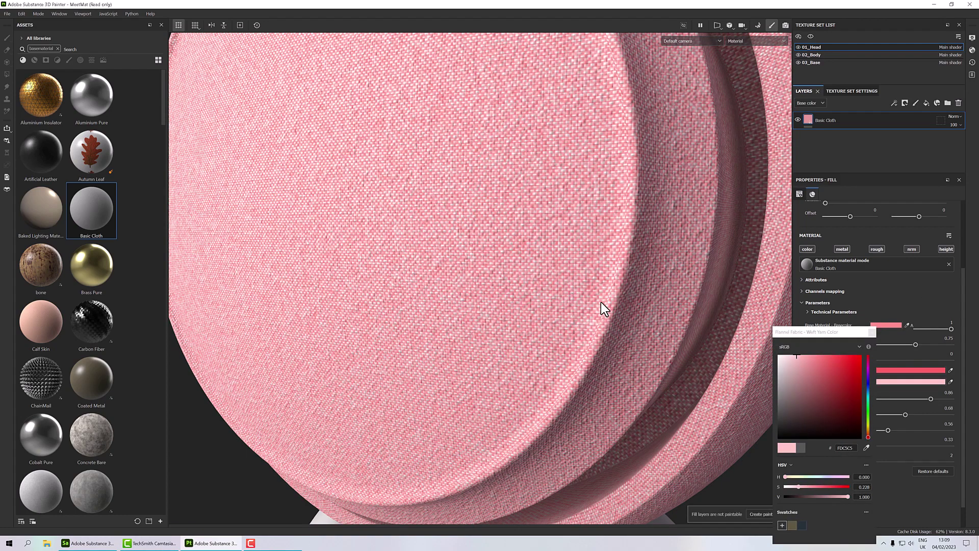
left_click(871, 333)
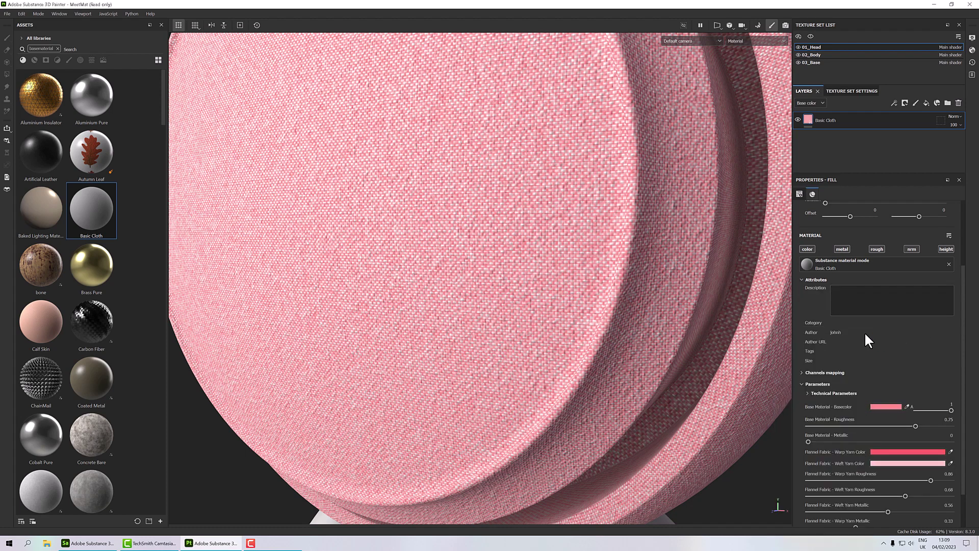
left_click(812, 280)
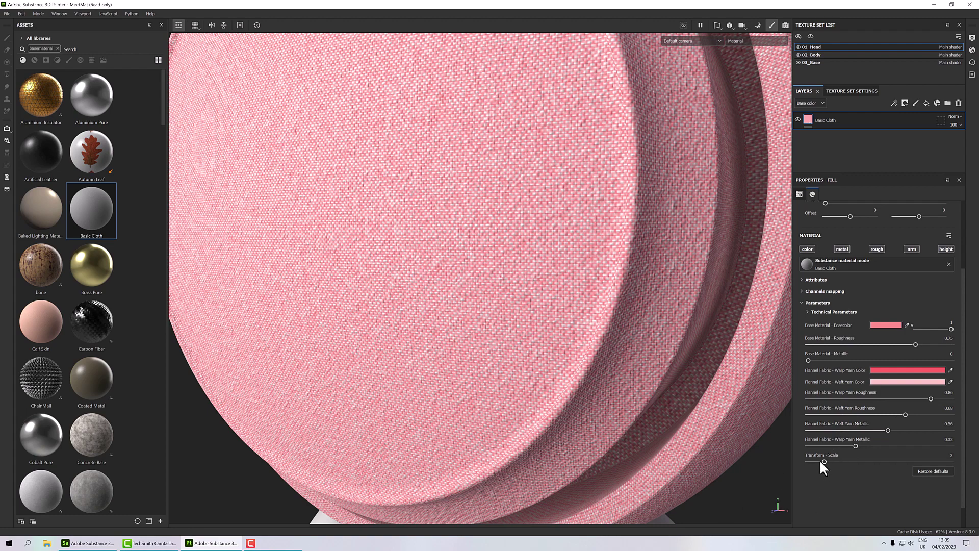
mouse_move(822, 461)
left_mouse_down()
mouse_move(856, 460)
mouse_move(808, 462)
left_mouse_up()
scroll(558, 345, "down", 5)
left_click_drag(558, 347, 529, 326, "alt")
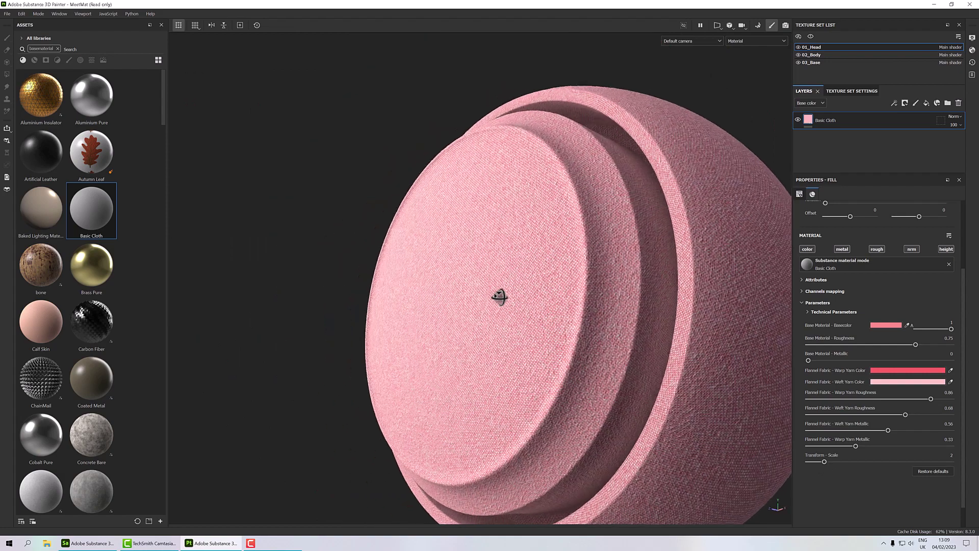
scroll(529, 326, "up", 5)
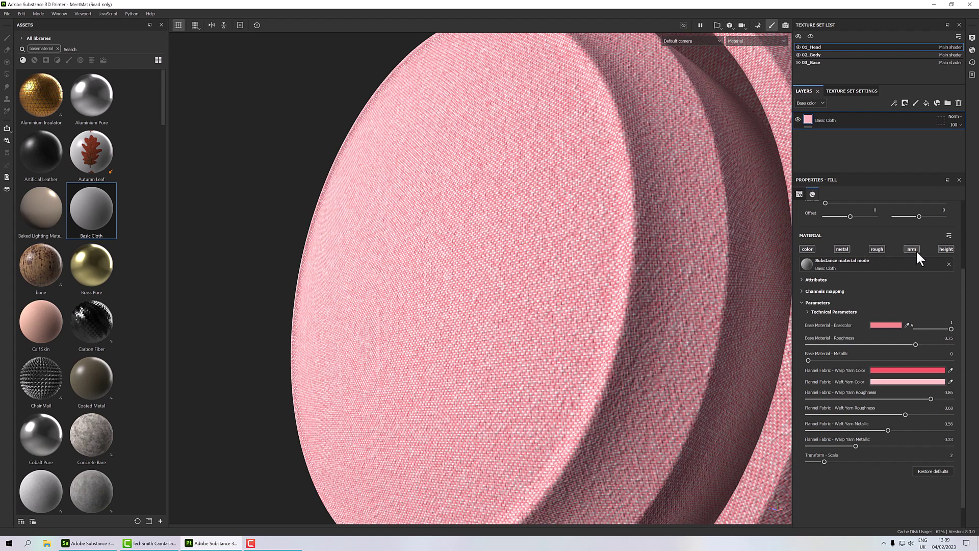
left_click(946, 249)
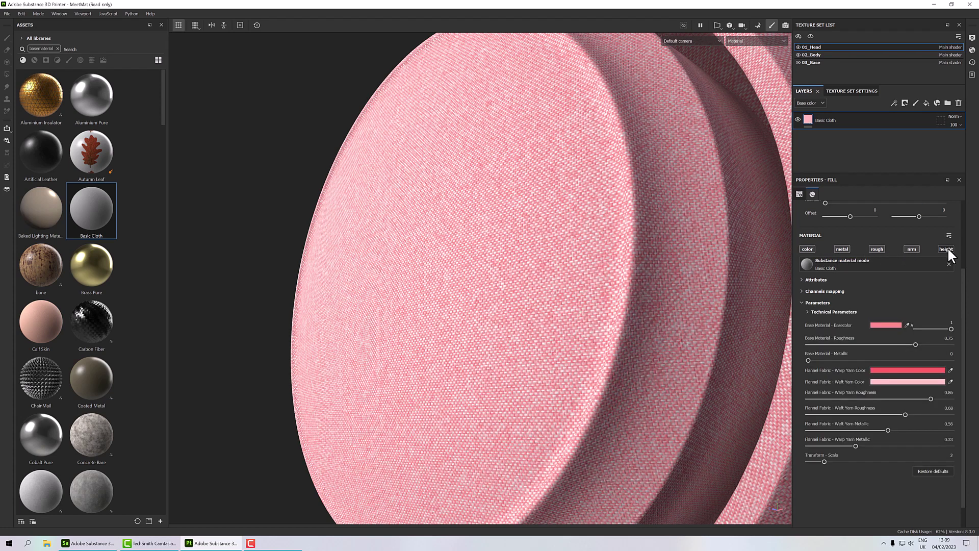
scroll(546, 278, "up", 2)
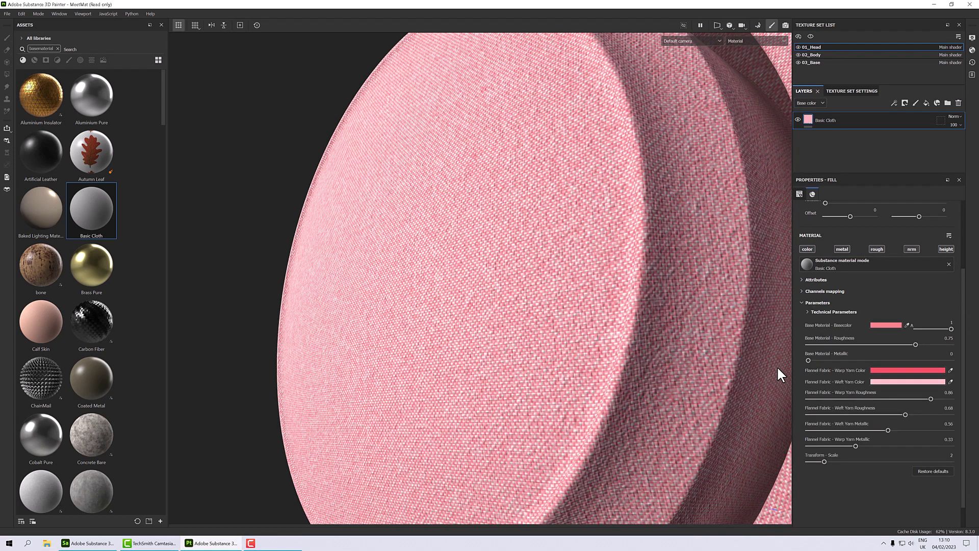